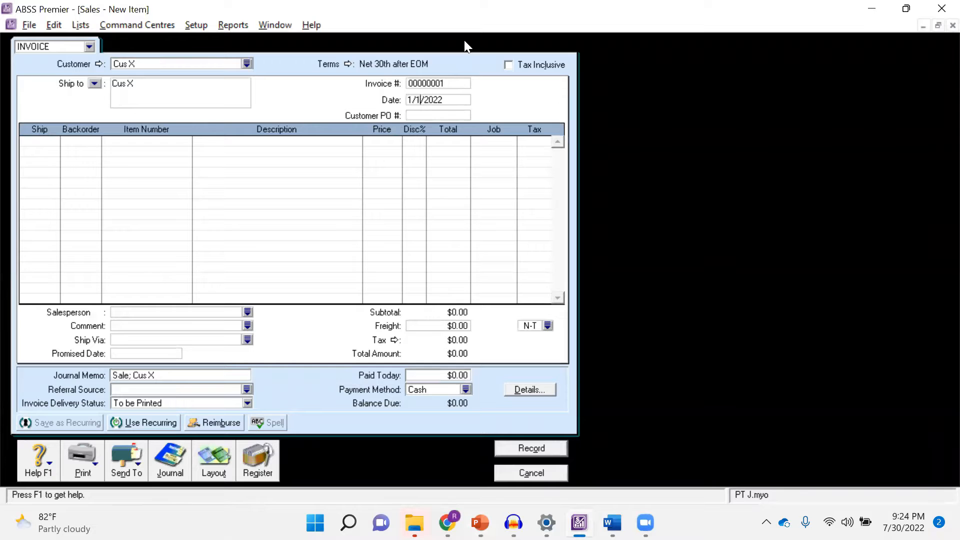
Set the date of the invoice for Cus X to 1/3/2022
{"action": "type", "text": "3"}
{"action": "key", "text": "Tab"}
{"action": "key", "text": "Tab"}
Check the case slide for the 3 January sale and add 8 units of item BD1 Computer to the invoice
{"action": "key", "text": "alt+Tab"}
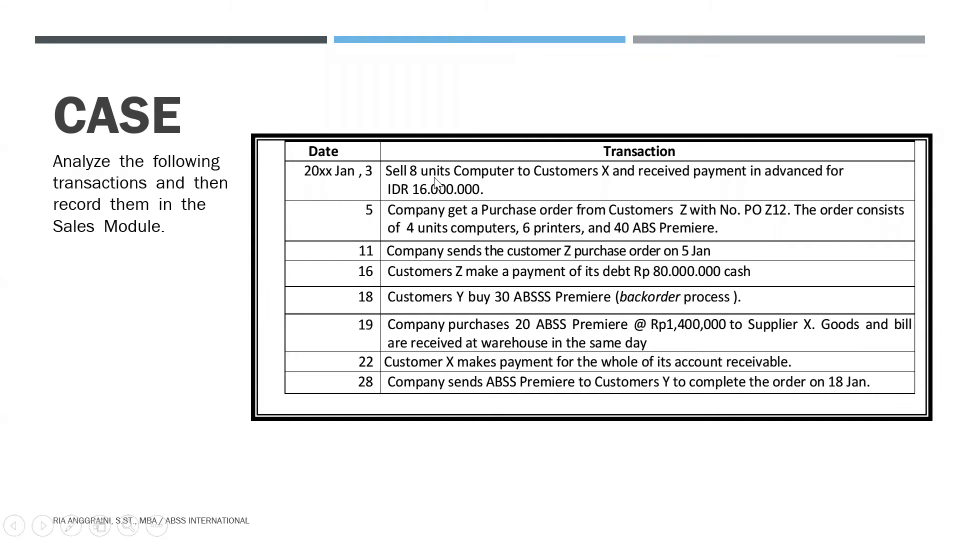
{"action": "key", "text": "alt+Tab"}
{"action": "type", "text": "8"}
{"action": "key", "text": "Tab"}
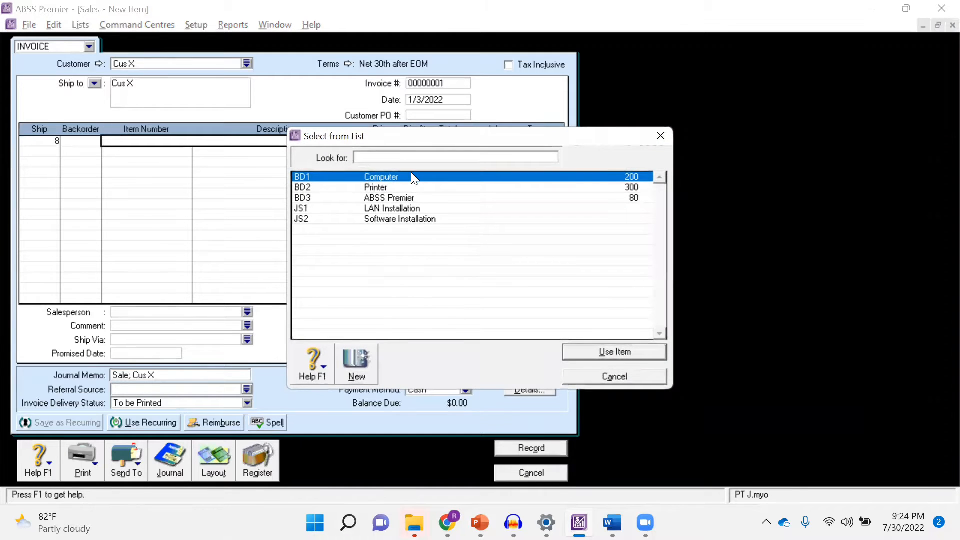
{"action": "double_click", "coordinate": [411, 176]}
{"action": "key", "text": "Tab"}
{"action": "key", "text": "Tab"}
{"action": "key", "text": "Tab"}
Enter the advance payment of $16,000,000 from the case slide as paid today and record the Cus X invoice
{"action": "key", "text": "alt+Tab"}
{"action": "key", "text": "alt+Tab"}
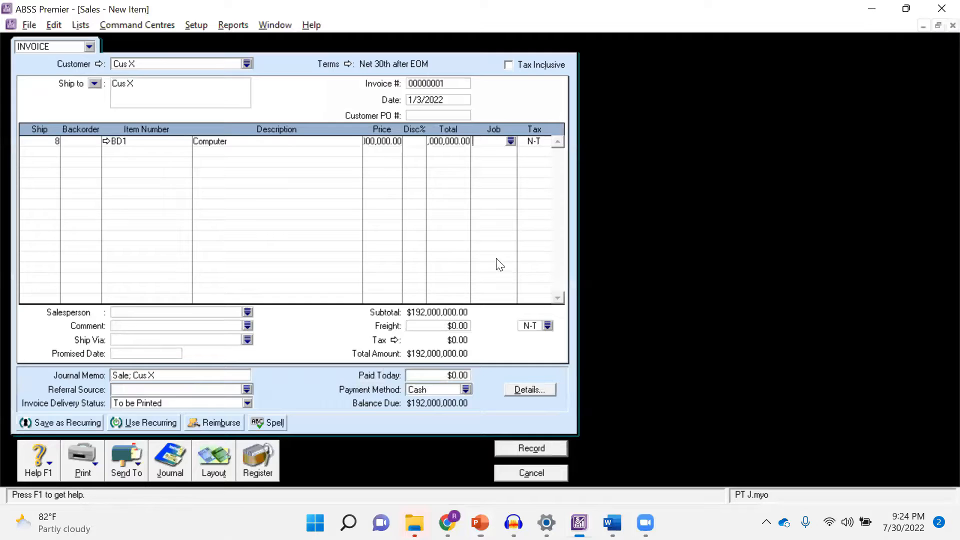
{"action": "key", "text": "alt+Tab"}
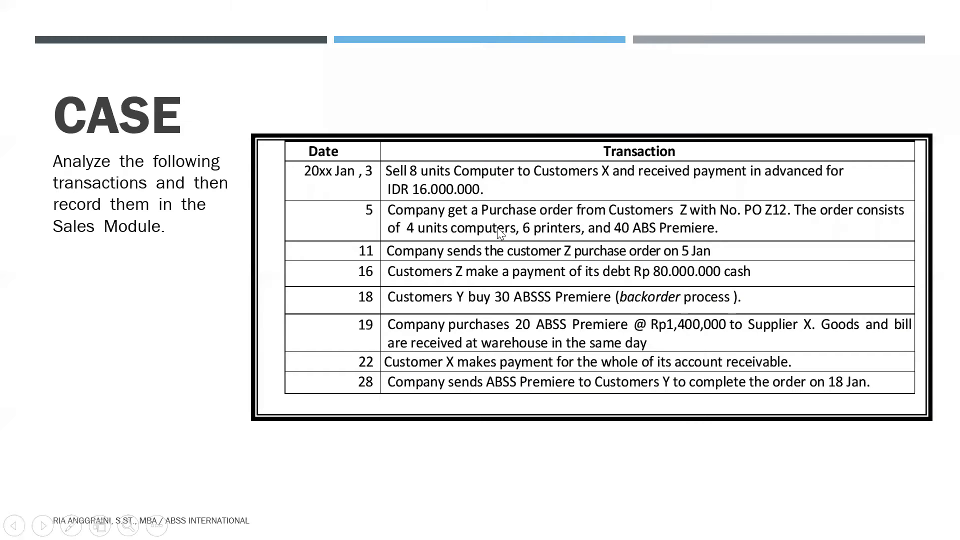
{"action": "key", "text": "alt+Tab"}
{"action": "key", "text": "alt+Tab"}
{"action": "key", "text": "alt+Tab"}
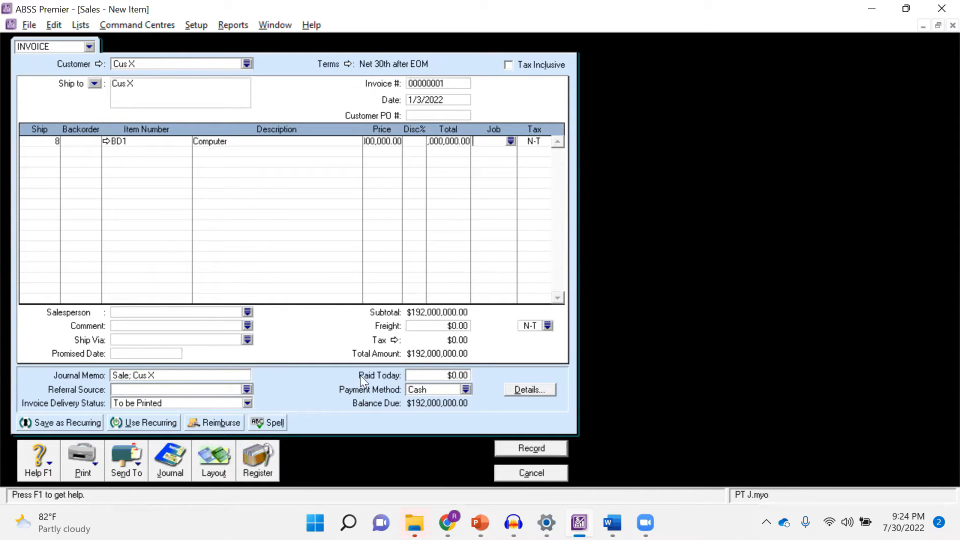
{"action": "left_click", "coordinate": [429, 374]}
{"action": "type", "text": "16000,00"}
{"action": "key", "text": "Tab"}
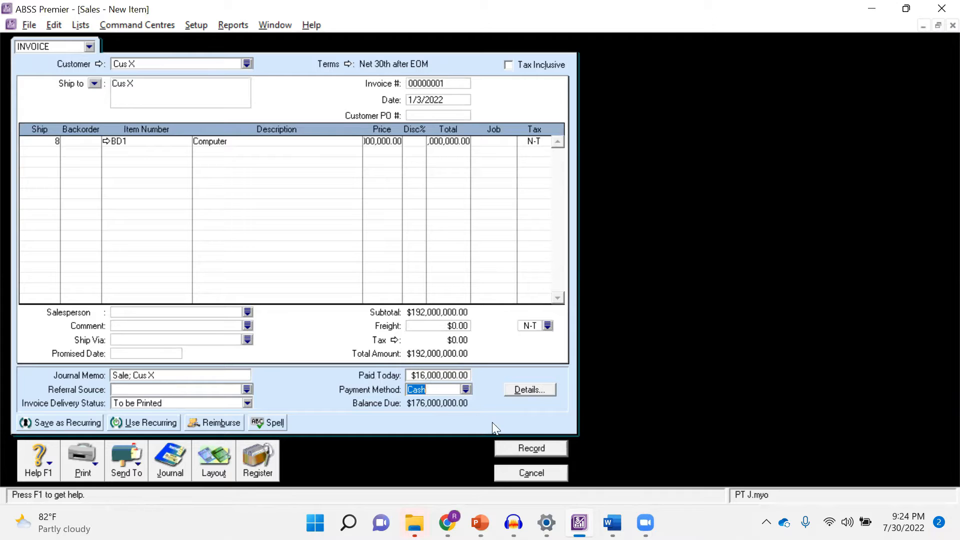
{"action": "left_click", "coordinate": [532, 449]}
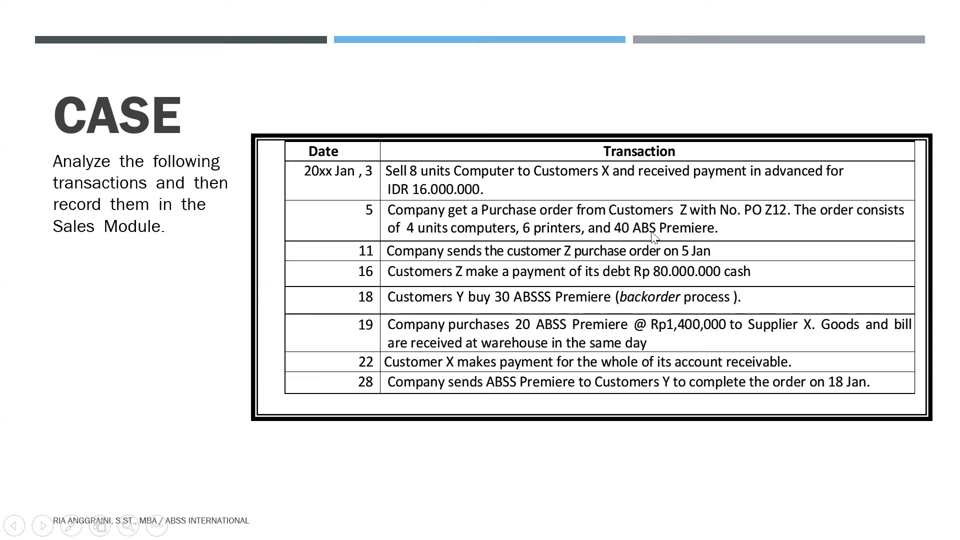
Change the new sale's type to Order and select Cus Z as its customer
{"action": "key", "text": "alt+Tab"}
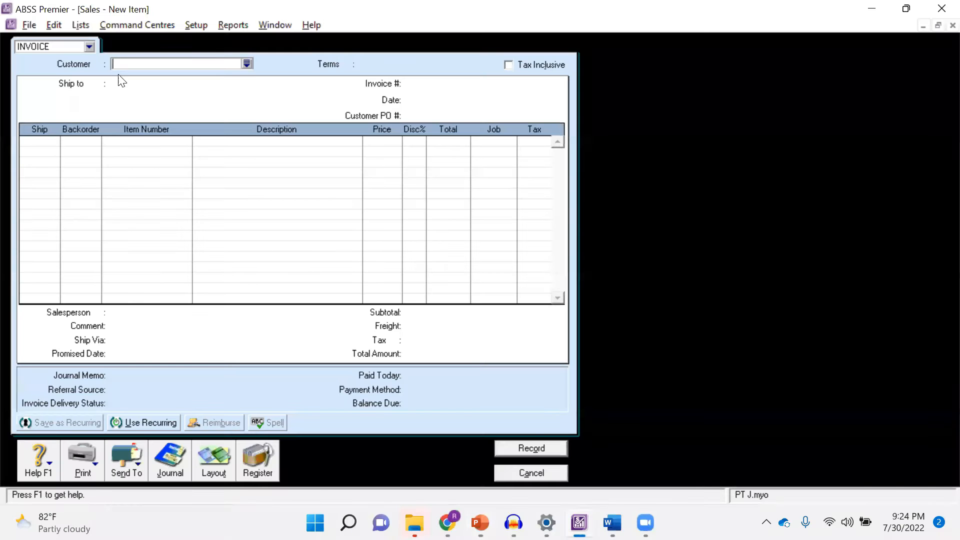
{"action": "left_click", "coordinate": [88, 46]}
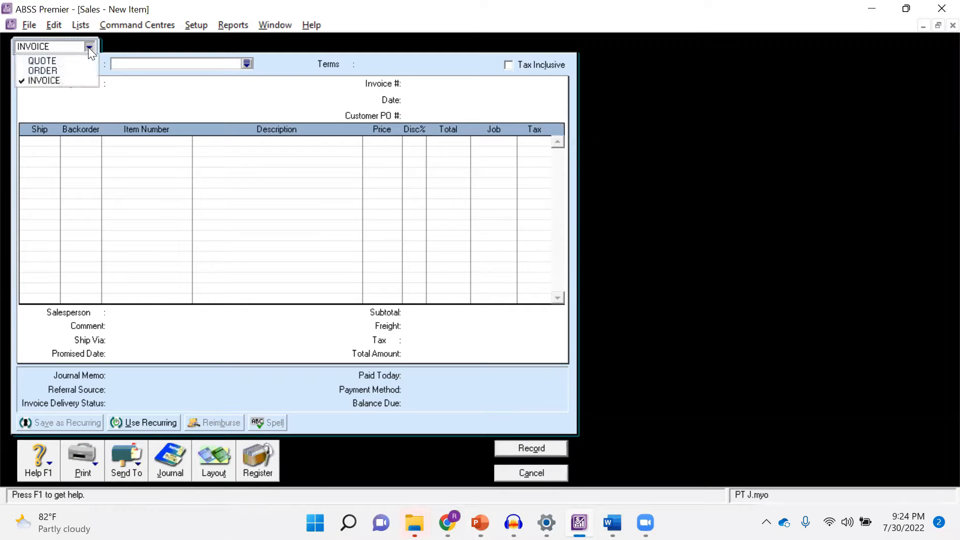
{"action": "left_click", "coordinate": [40, 71]}
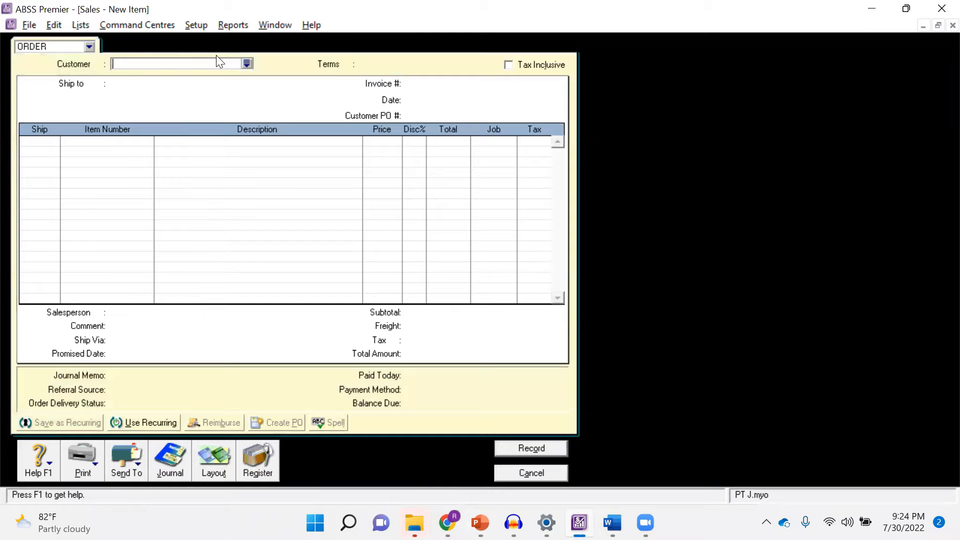
{"action": "left_click", "coordinate": [247, 63]}
{"action": "key", "text": "alt+Tab"}
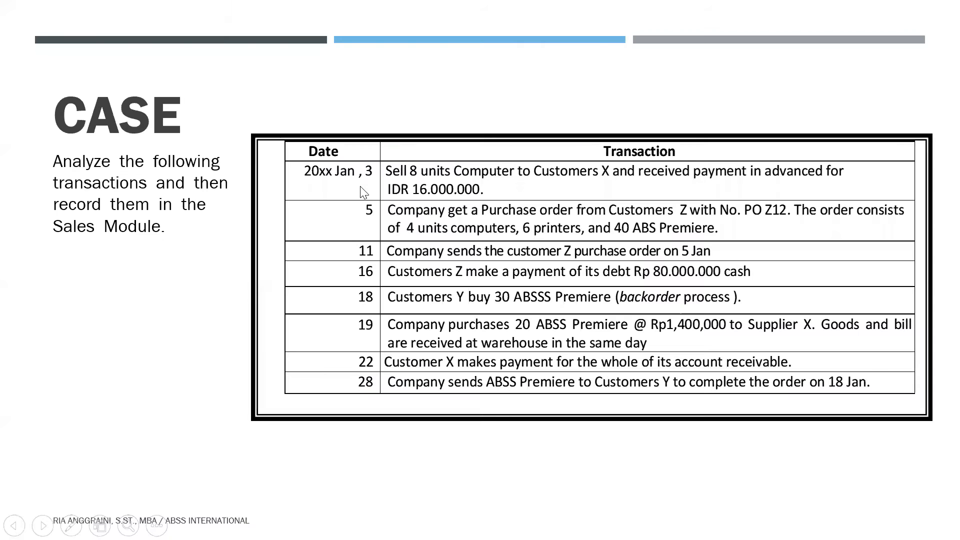
{"action": "key", "text": "alt+Tab"}
{"action": "double_click", "coordinate": [349, 198]}
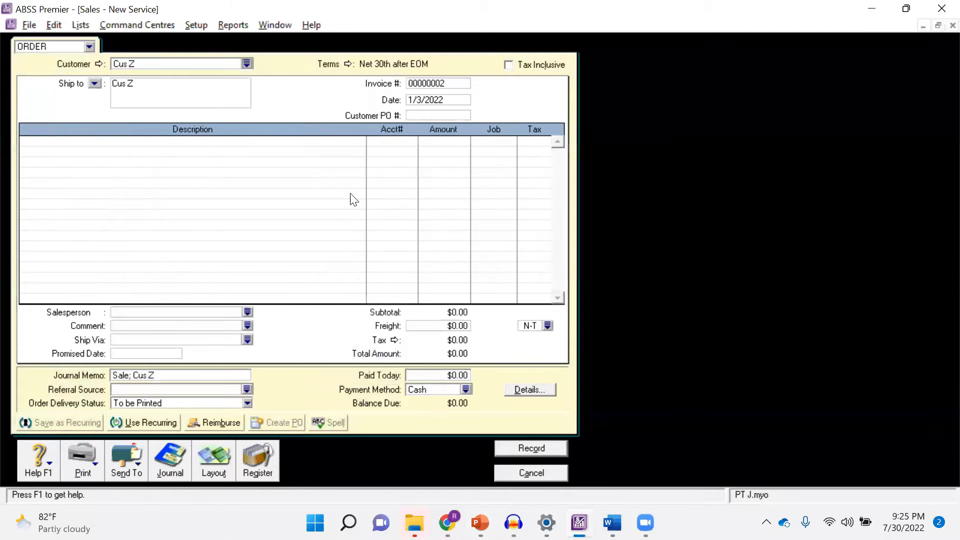
Change the order's layout from Service to Item
{"action": "key", "text": "alt+Tab"}
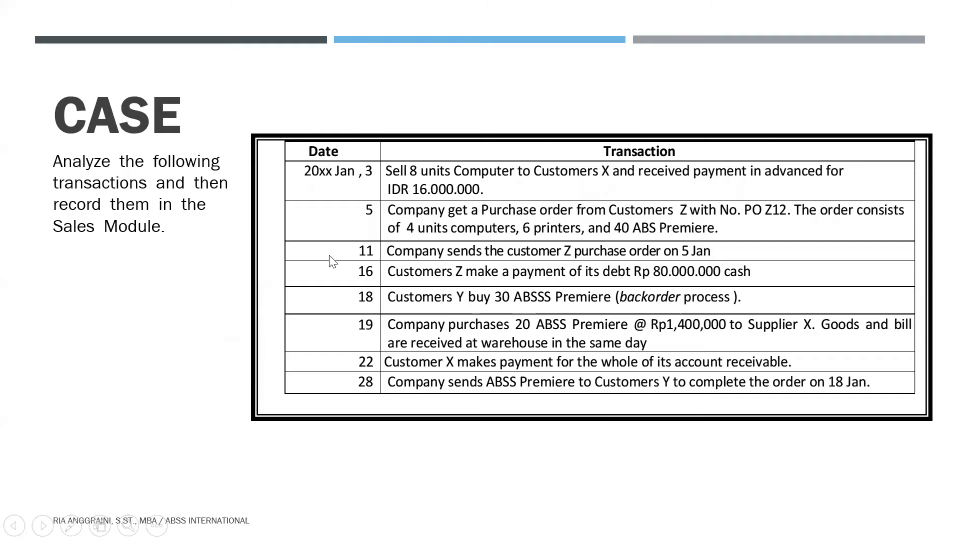
{"action": "key", "text": "alt+Tab"}
{"action": "left_click", "coordinate": [210, 462]}
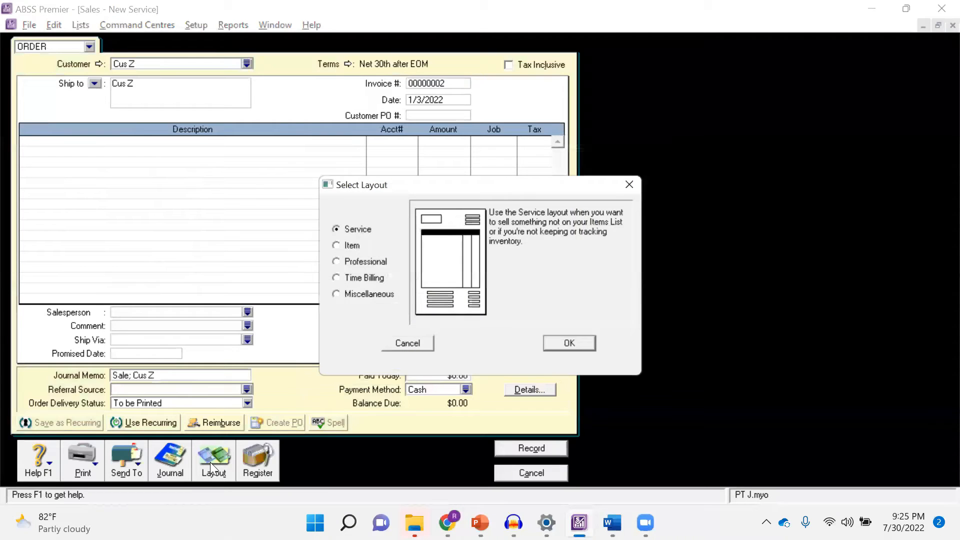
{"action": "left_click", "coordinate": [350, 247]}
{"action": "left_click", "coordinate": [569, 344]}
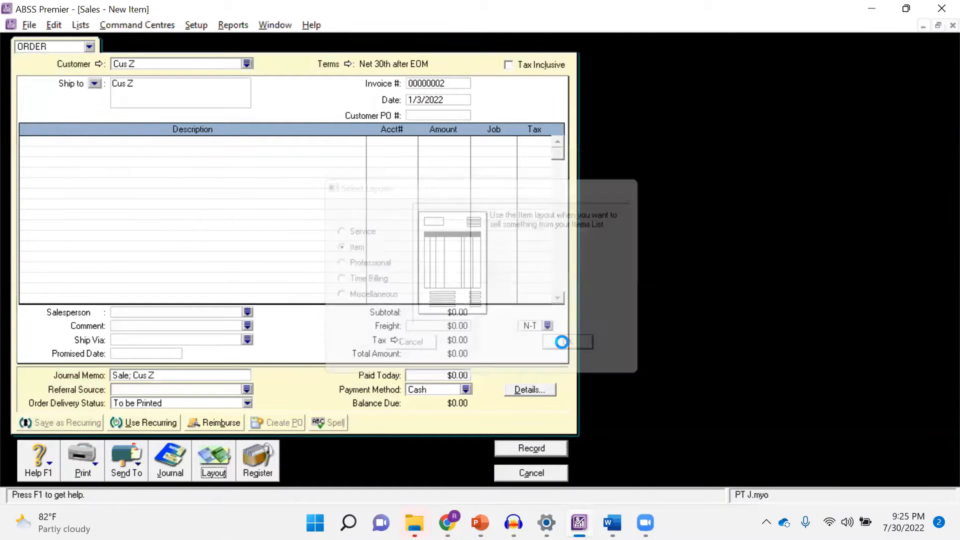
Enter the customer's purchase order number from the case slide in the Cus Z order
{"action": "left_click", "coordinate": [411, 116]}
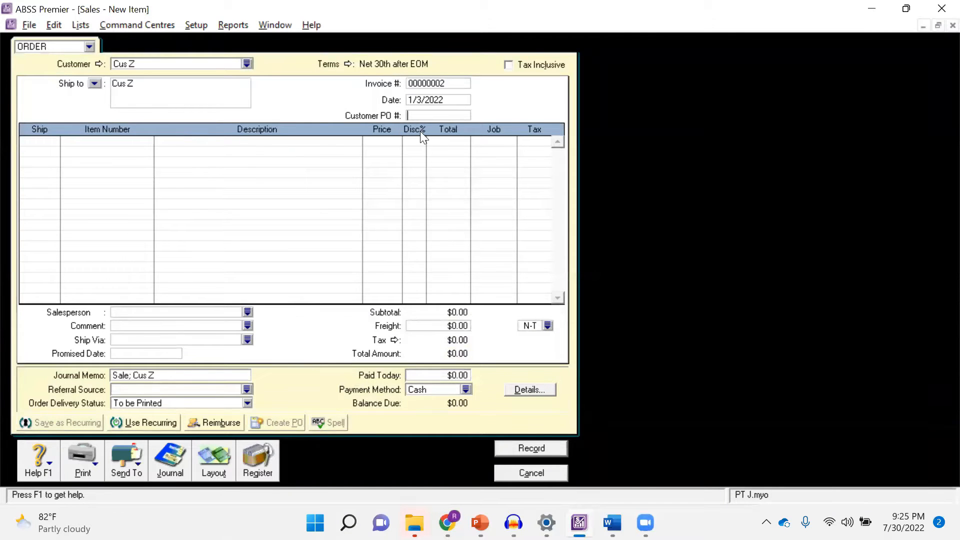
{"action": "key", "text": "alt+Tab"}
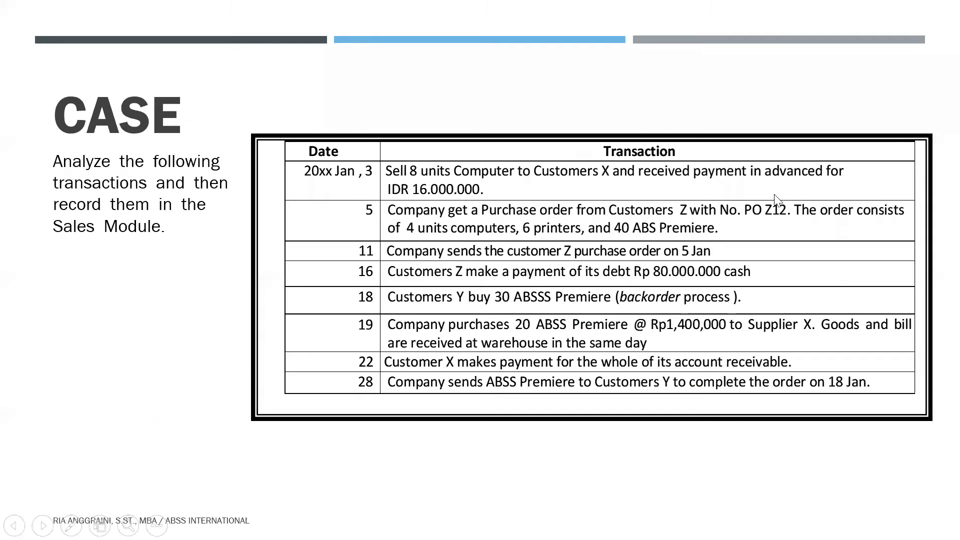
{"action": "key", "text": "alt+Tab"}
{"action": "type", "text": "PO"}
{"action": "key", "text": "alt+Tab"}
Add 4 units of item BD1 Computer to the Cus Z order
{"action": "key", "text": "alt+Tab"}
{"action": "type", "text": "Z12"}
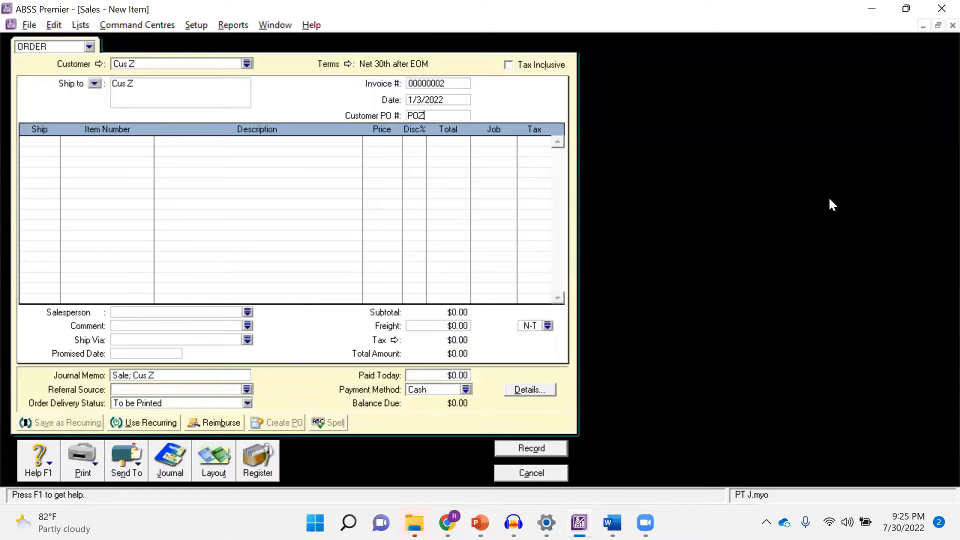
{"action": "key", "text": "Tab"}
{"action": "key", "text": "alt+Tab"}
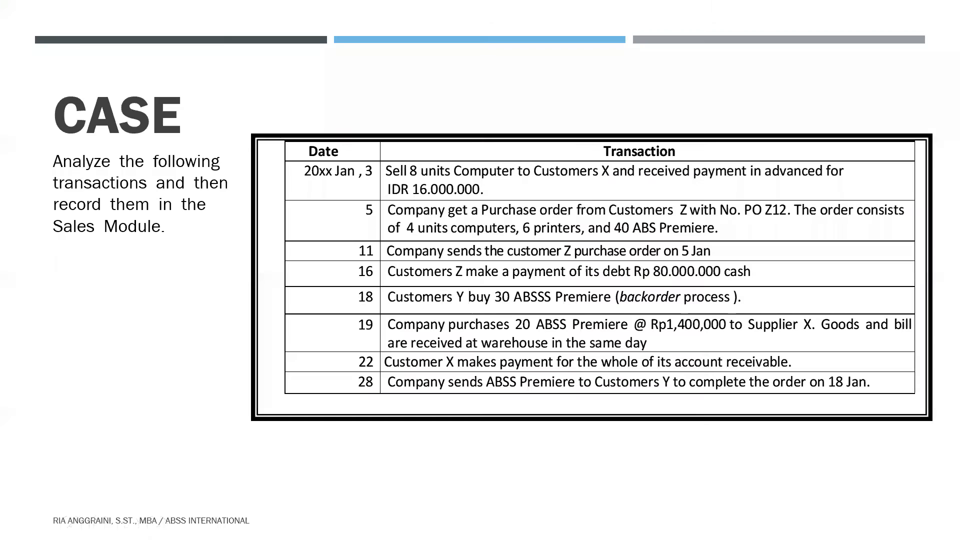
{"action": "key", "text": "alt+Tab"}
{"action": "type", "text": "4"}
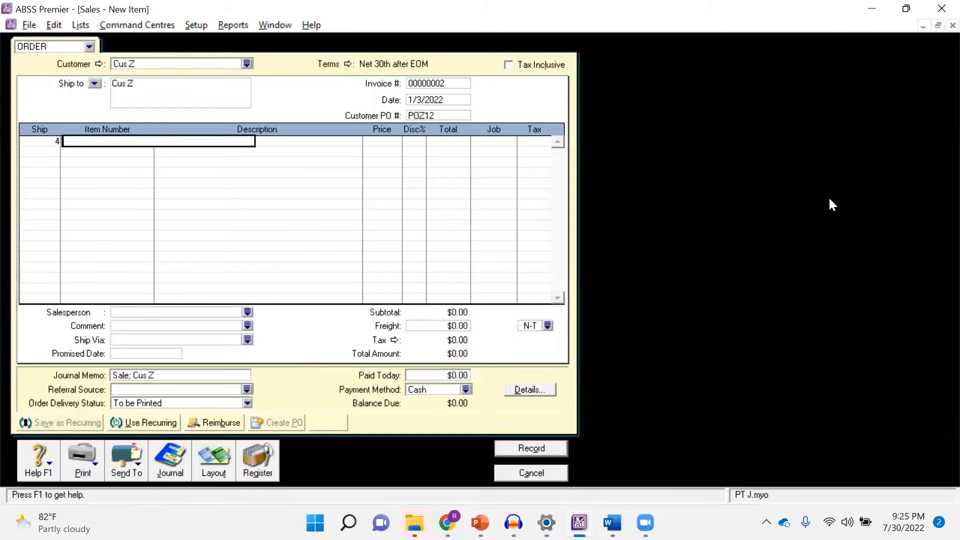
{"action": "key", "text": "Tab"}
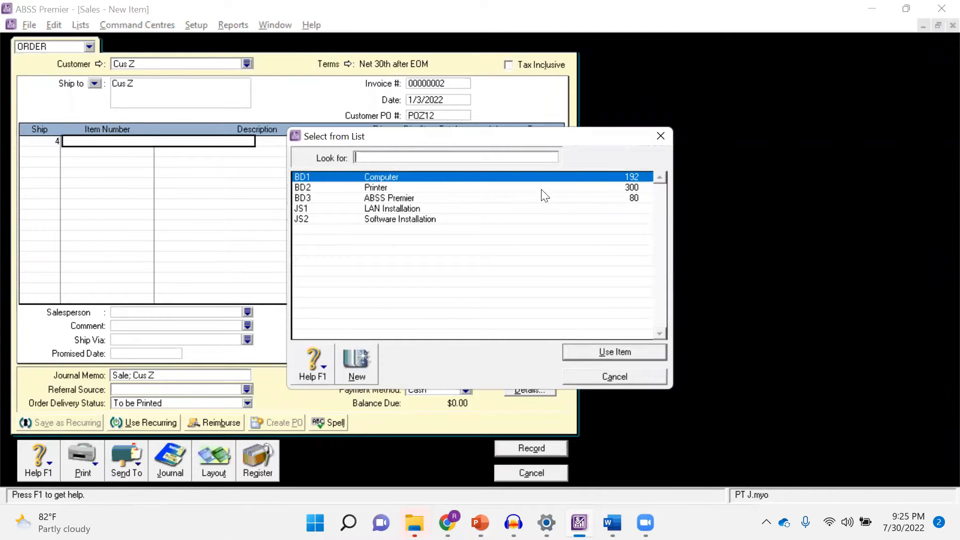
{"action": "double_click", "coordinate": [466, 179]}
{"action": "key", "text": "Tab"}
{"action": "key", "text": "Tab"}
{"action": "key", "text": "Tab"}
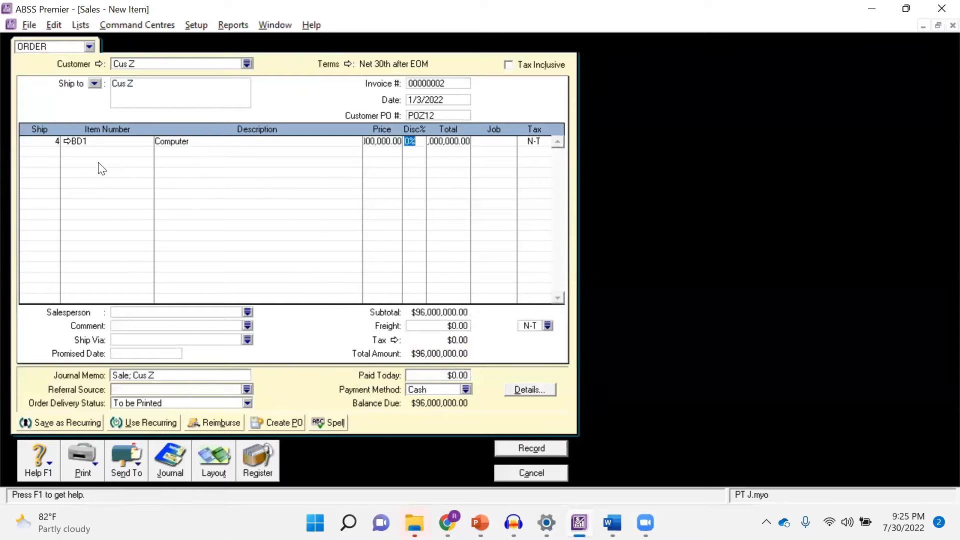
{"action": "key", "text": "Tab"}
Add 6 units of item BD2 Printer to the Cus Z order
{"action": "key", "text": "Tab"}
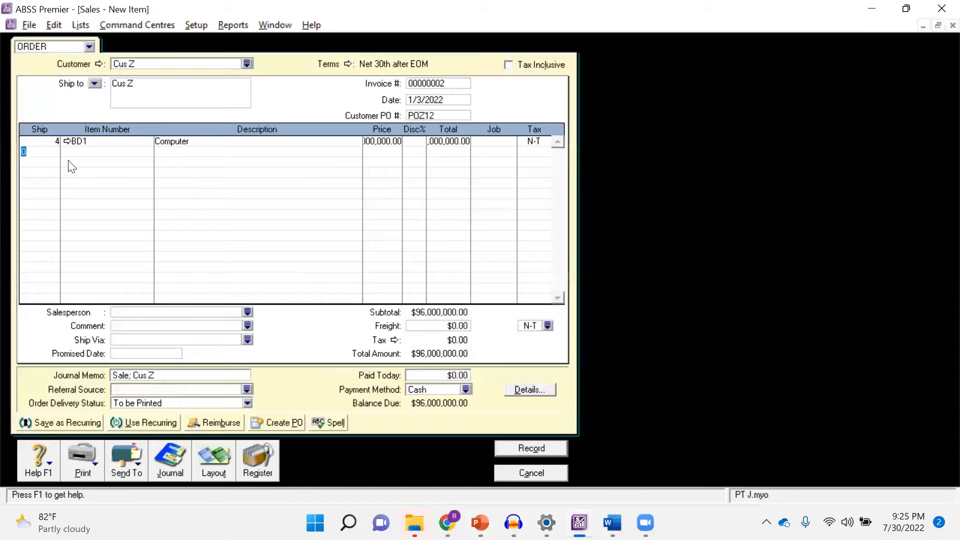
{"action": "type", "text": "6"}
{"action": "key", "text": "Tab"}
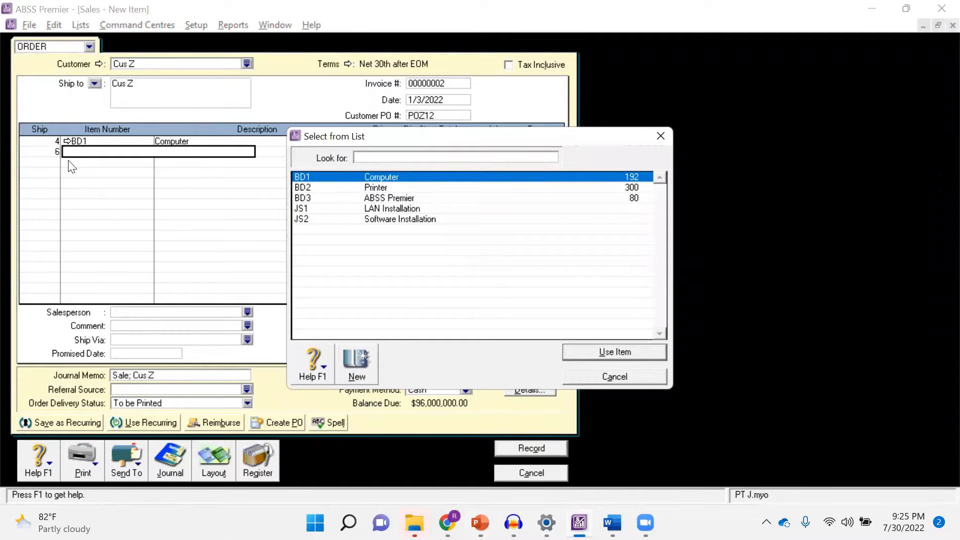
{"action": "double_click", "coordinate": [449, 188]}
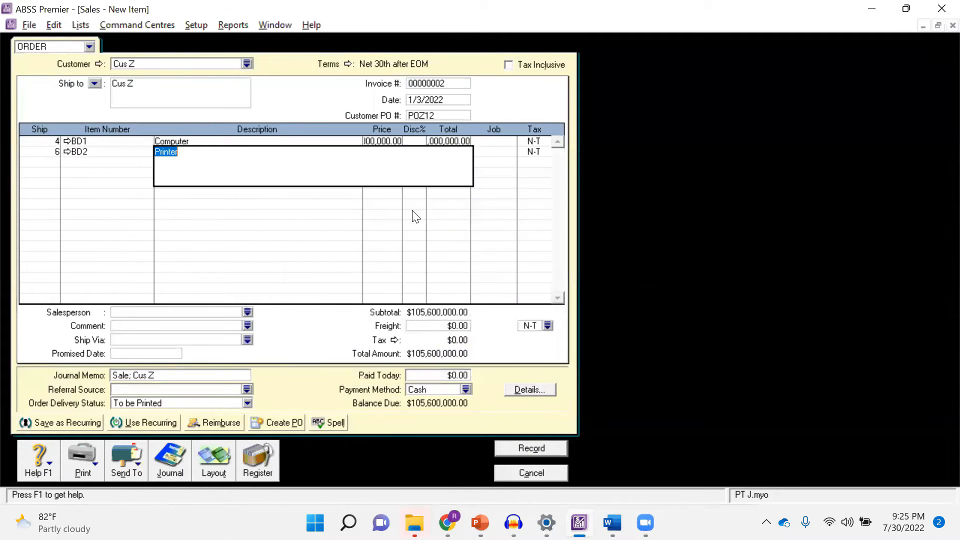
{"action": "key", "text": "Tab"}
Add 40 units of item BD3 ABSS Premier and record the Cus Z order
{"action": "left_click", "coordinate": [54, 160]}
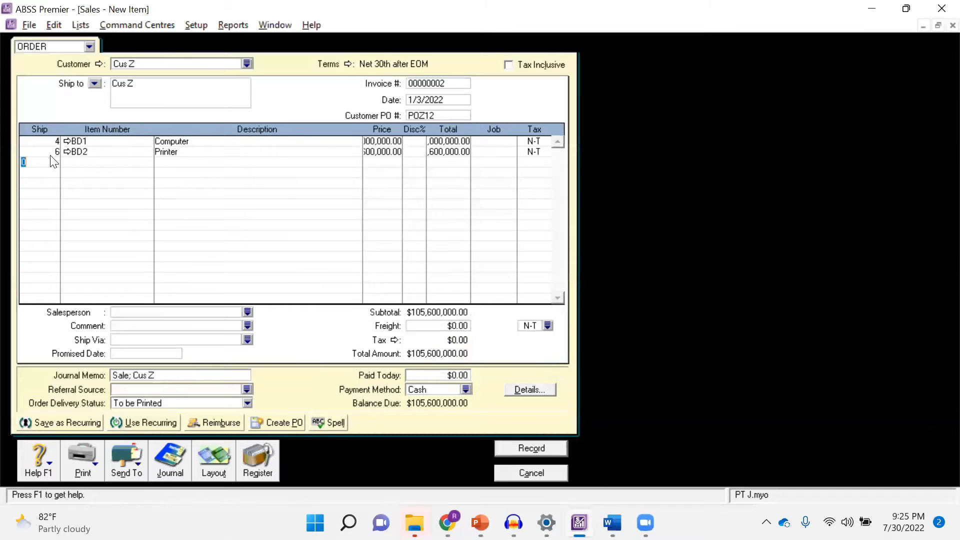
{"action": "type", "text": "40"}
{"action": "key", "text": "Tab"}
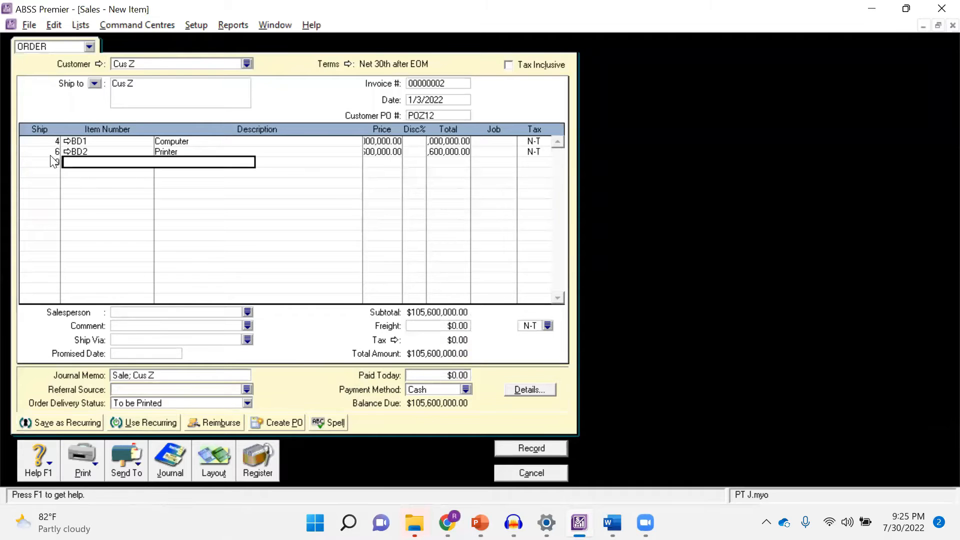
{"action": "key", "text": "Tab"}
{"action": "double_click", "coordinate": [377, 197]}
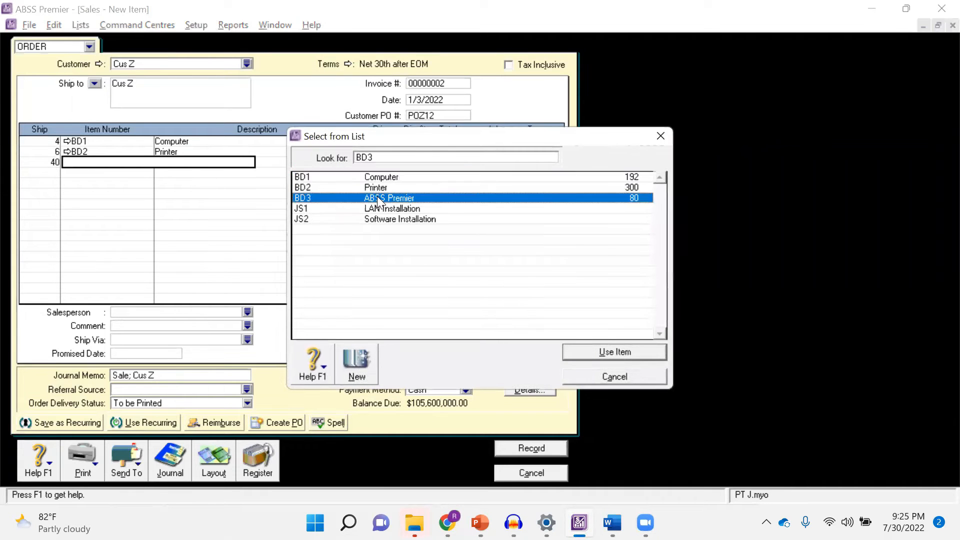
{"action": "key", "text": "Tab"}
{"action": "key", "text": "Tab"}
{"action": "key", "text": "Tab"}
{"action": "key", "text": "Tab"}
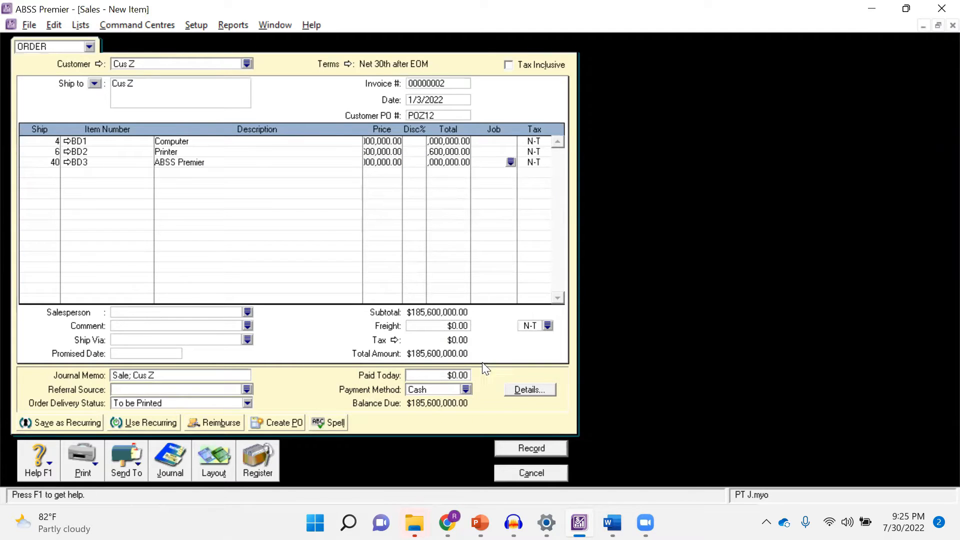
{"action": "left_click", "coordinate": [540, 449]}
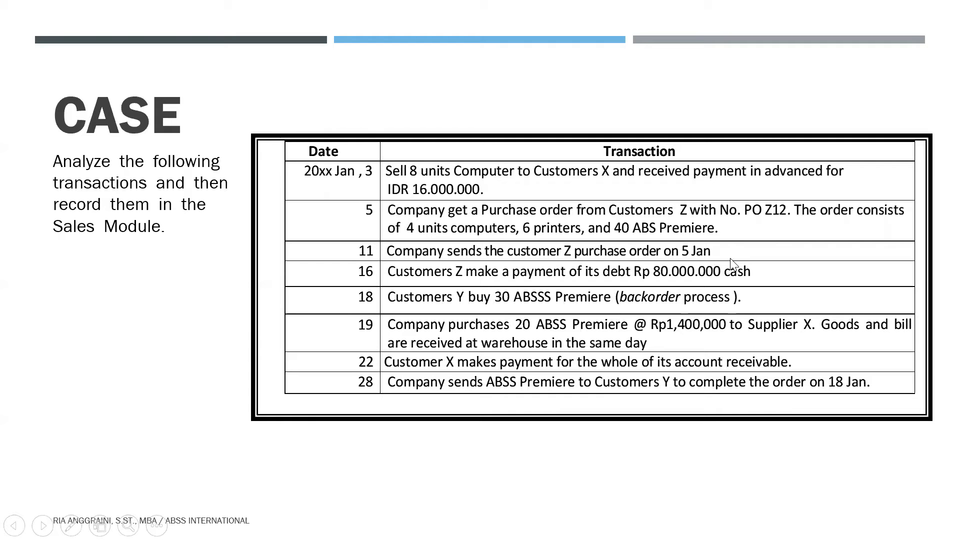
Change the Cus Z order in the Sales Register to an invoice
{"action": "key", "text": "alt+Tab"}
{"action": "left_click", "coordinate": [548, 473]}
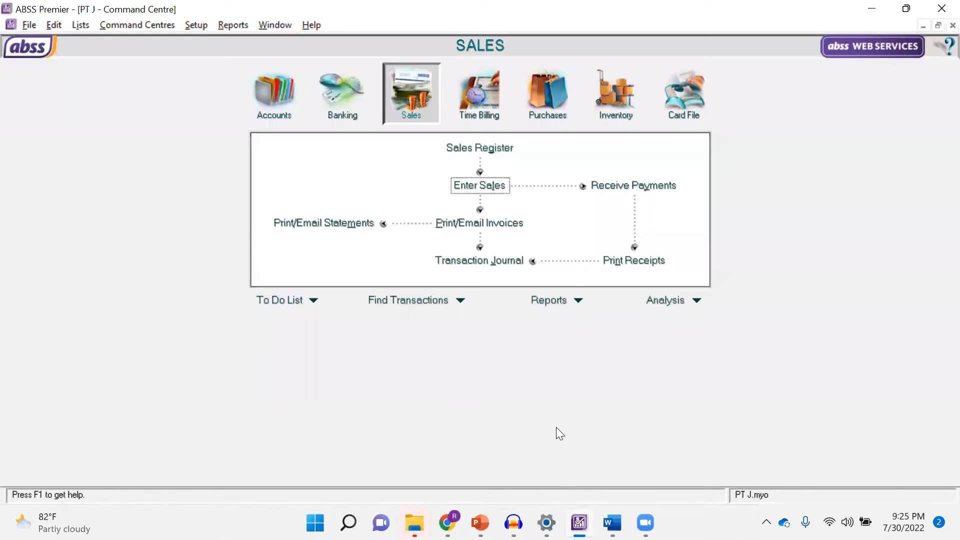
{"action": "left_click", "coordinate": [469, 150]}
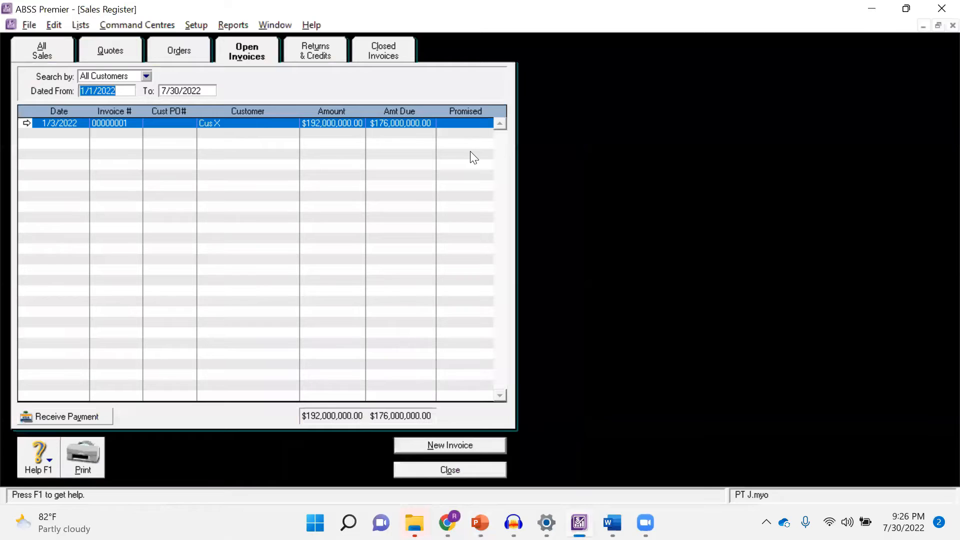
{"action": "left_click", "coordinate": [183, 55]}
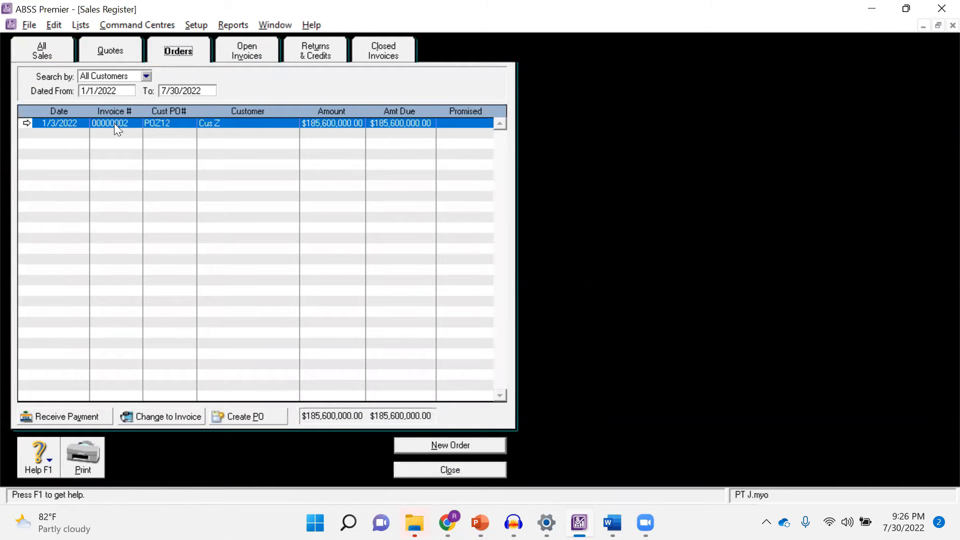
{"action": "left_click", "coordinate": [248, 122]}
{"action": "left_click", "coordinate": [162, 415]}
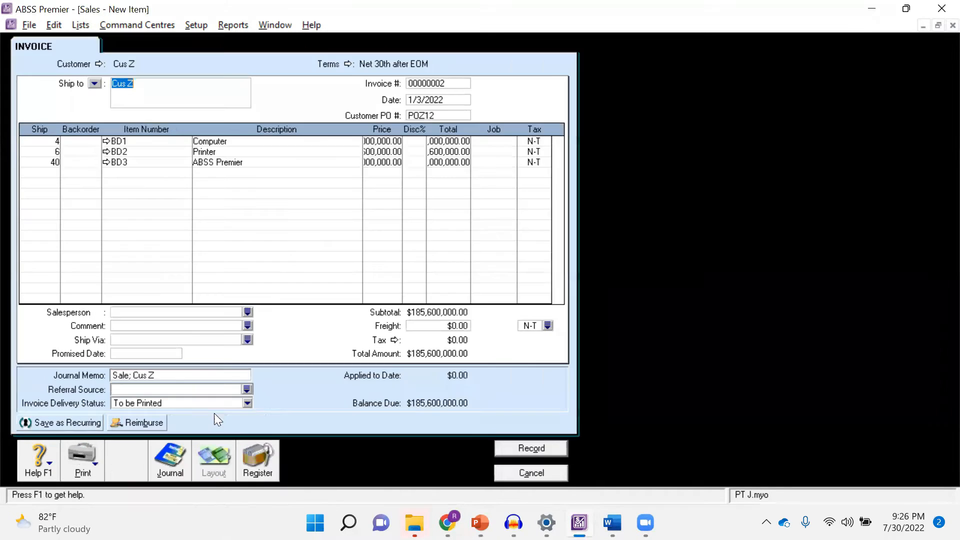
Date the Cus Z invoice 1/11/2022, record it as a pre-dated sale and leave the invoice form
{"action": "key", "text": "alt+Tab"}
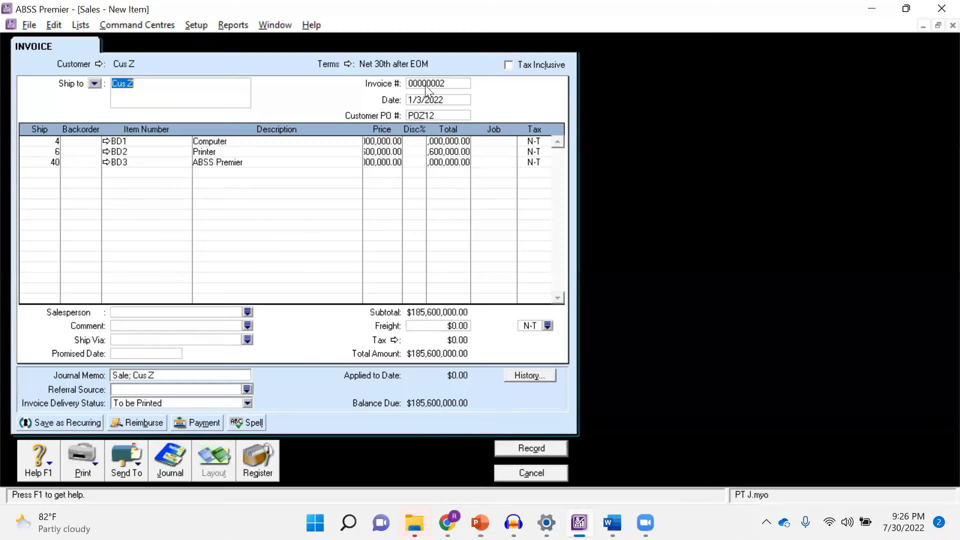
{"action": "key", "text": "alt+Tab"}
{"action": "double_click", "coordinate": [423, 100]}
{"action": "left_click", "coordinate": [423, 100]}
{"action": "key", "text": "BackSpace"}
{"action": "type", "text": "11"}
{"action": "key", "text": "Tab"}
{"action": "key", "text": "Tab"}
{"action": "key", "text": "Tab"}
{"action": "left_click", "coordinate": [534, 448]}
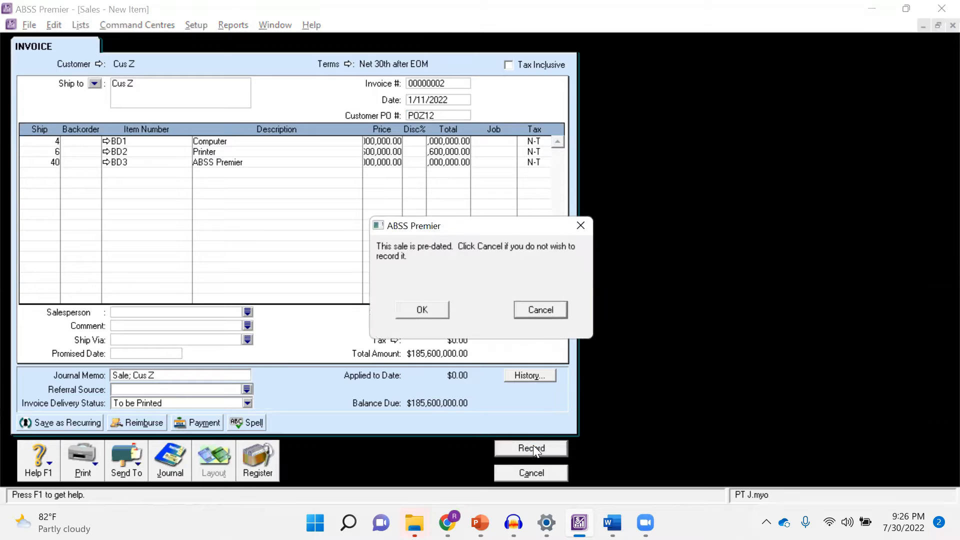
{"action": "left_click", "coordinate": [437, 310]}
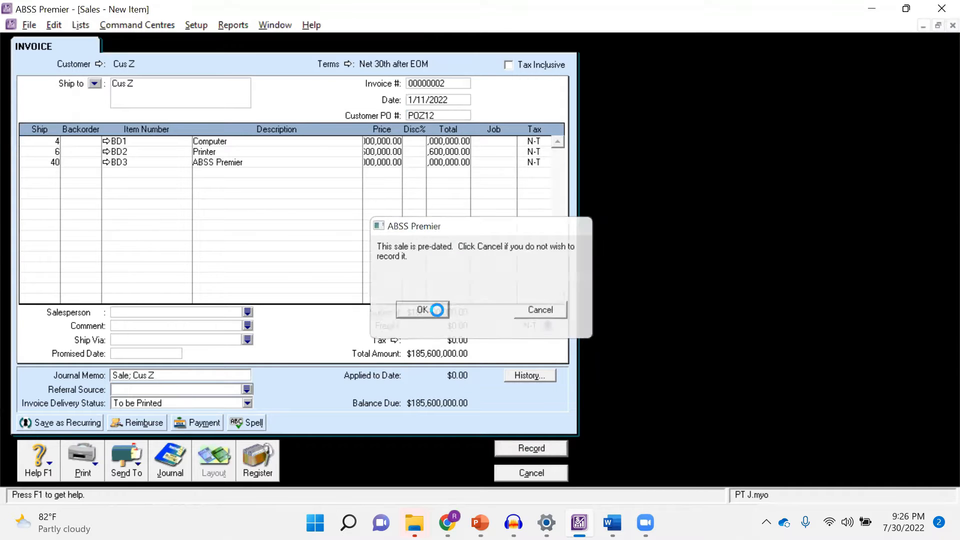
{"action": "left_click", "coordinate": [528, 473]}
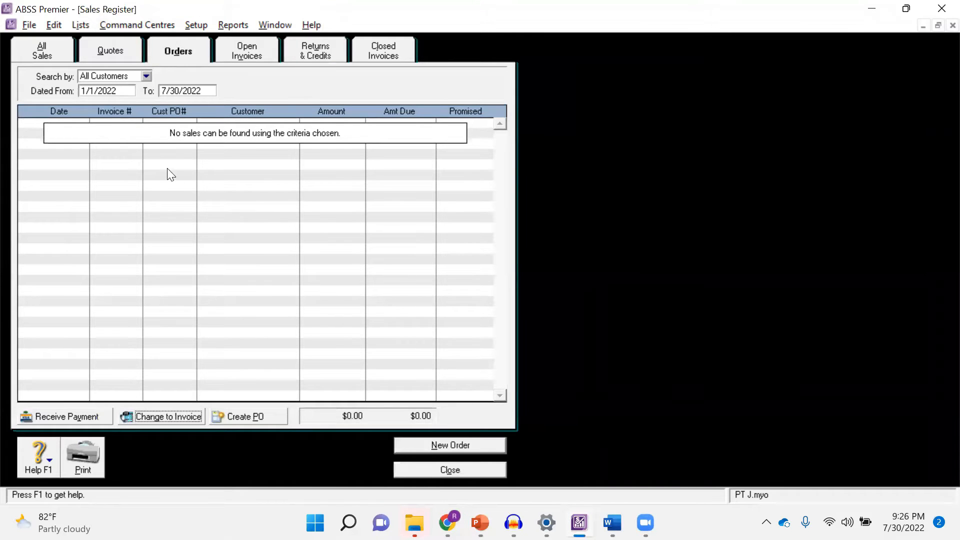
Start receiving a payment for the Cus Z invoice from the open invoices, using the case slide's 16 January transaction
{"action": "left_click", "coordinate": [256, 51]}
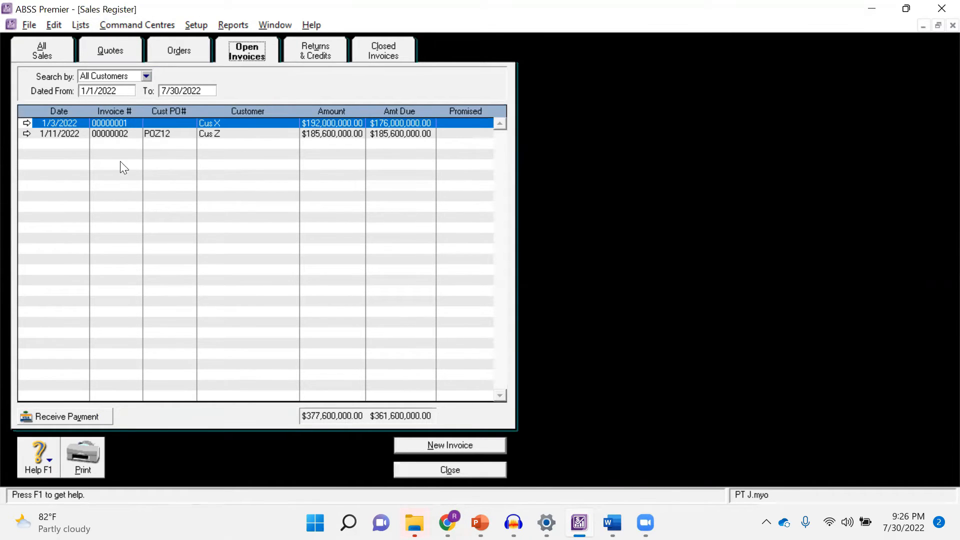
{"action": "key", "text": "alt+Tab"}
{"action": "key", "text": "alt+Tab"}
{"action": "key", "text": "alt+Tab"}
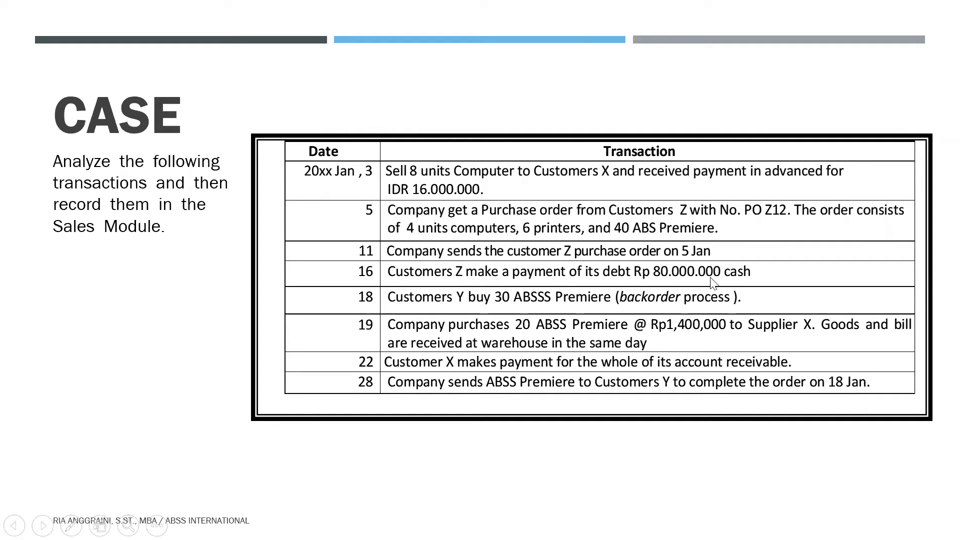
{"action": "key", "text": "alt+Tab"}
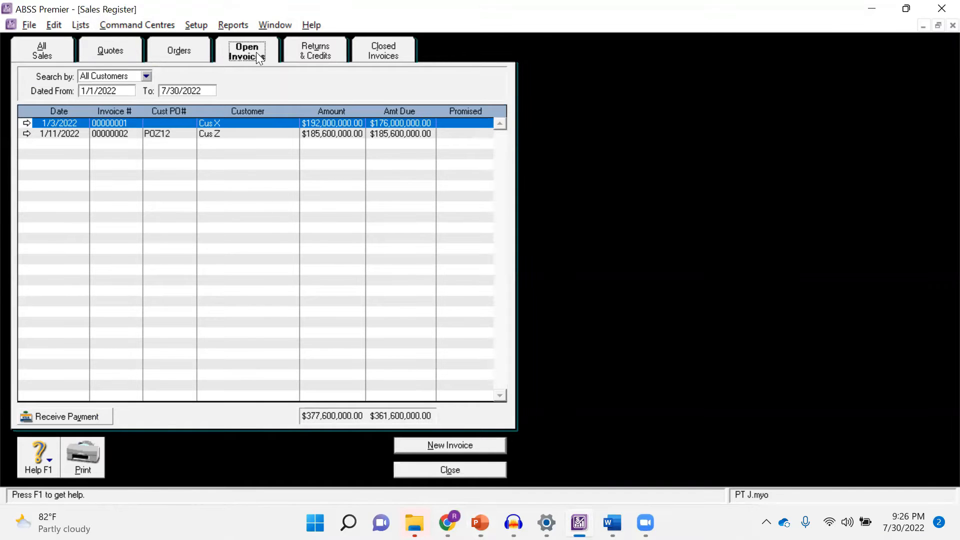
{"action": "key", "text": "alt+Tab"}
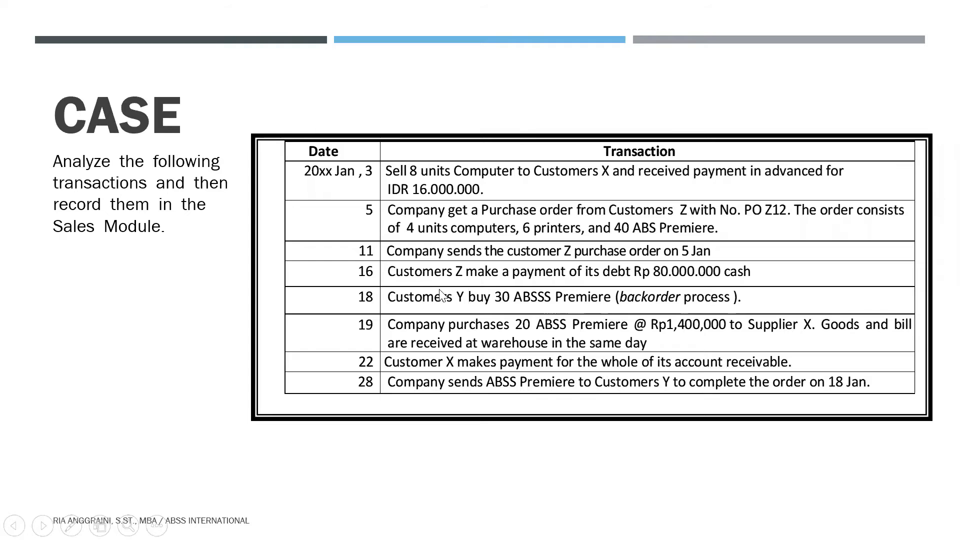
{"action": "key", "text": "alt+Tab"}
{"action": "left_click", "coordinate": [244, 134]}
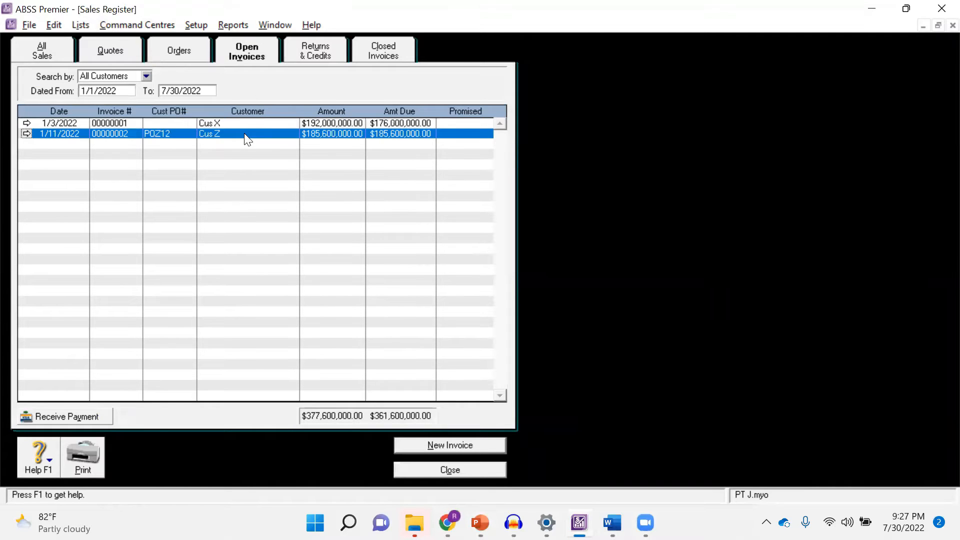
{"action": "left_click", "coordinate": [85, 417]}
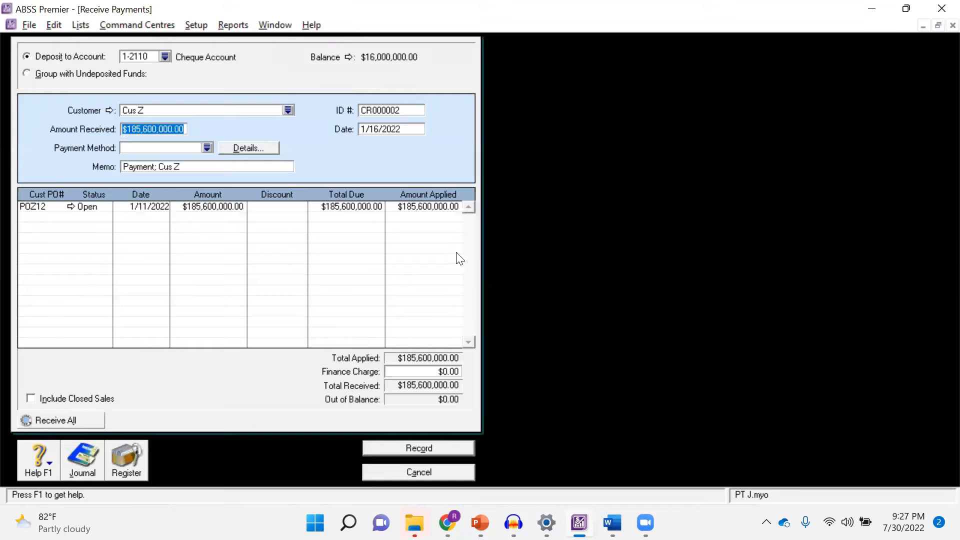
Choose Cheque Account as the deposit account for the Cus Z payment
{"action": "key", "text": "alt+Tab"}
{"action": "key", "text": "alt+Tab"}
{"action": "left_click", "coordinate": [165, 56]}
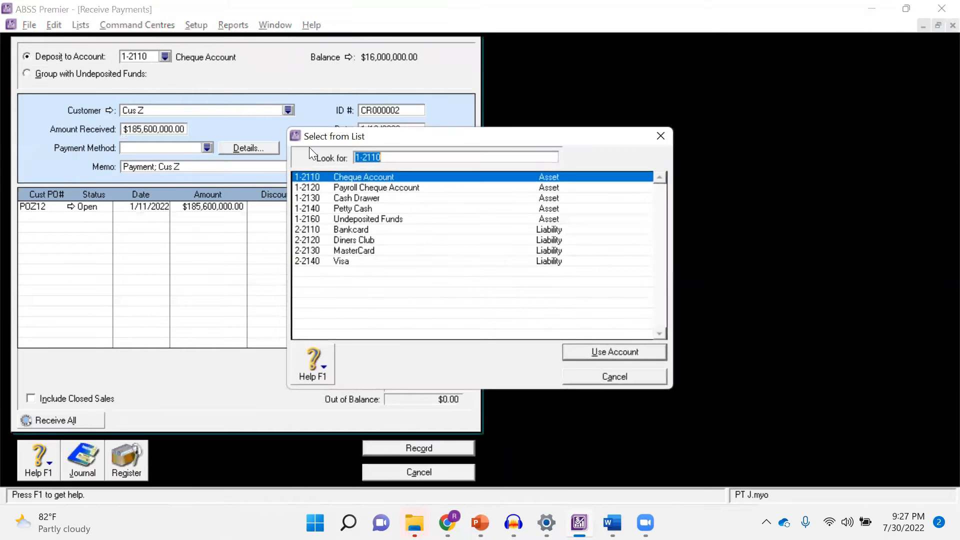
{"action": "double_click", "coordinate": [373, 178]}
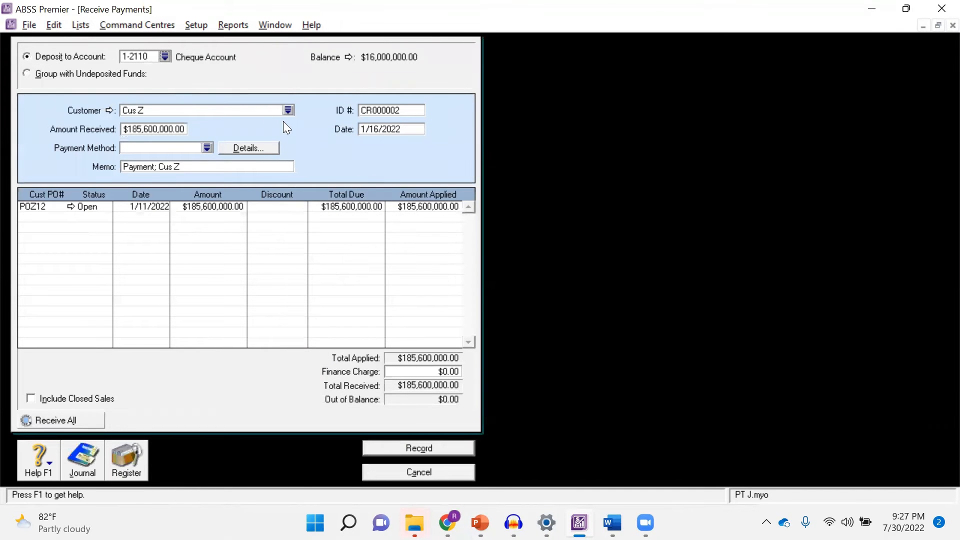
Set the amount received from Cus Z to 80,000,000, as given in the case slide
{"action": "key", "text": "alt+Tab"}
{"action": "key", "text": "alt+Tab"}
{"action": "left_click", "coordinate": [150, 129]}
{"action": "type", "text": "80,000,000"}
{"action": "key", "text": "Tab"}
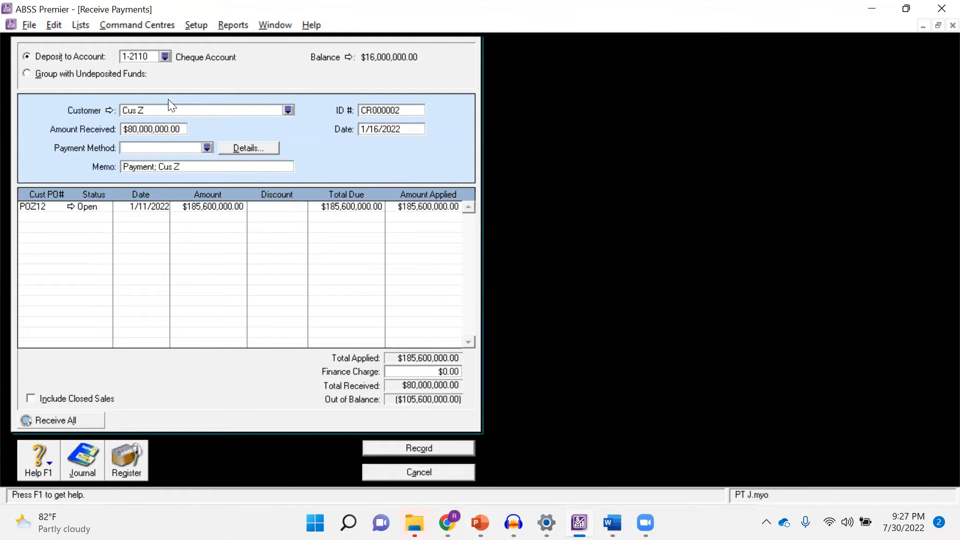
Apply 80,000,000 to the open Cus Z invoice and record the payment
{"action": "key", "text": "alt+Tab"}
{"action": "key", "text": "alt+Tab"}
{"action": "key", "text": "alt+Tab"}
{"action": "key", "text": "alt+Tab"}
{"action": "key", "text": "alt+Tab"}
{"action": "left_click", "coordinate": [436, 205]}
{"action": "key", "text": "Tab"}
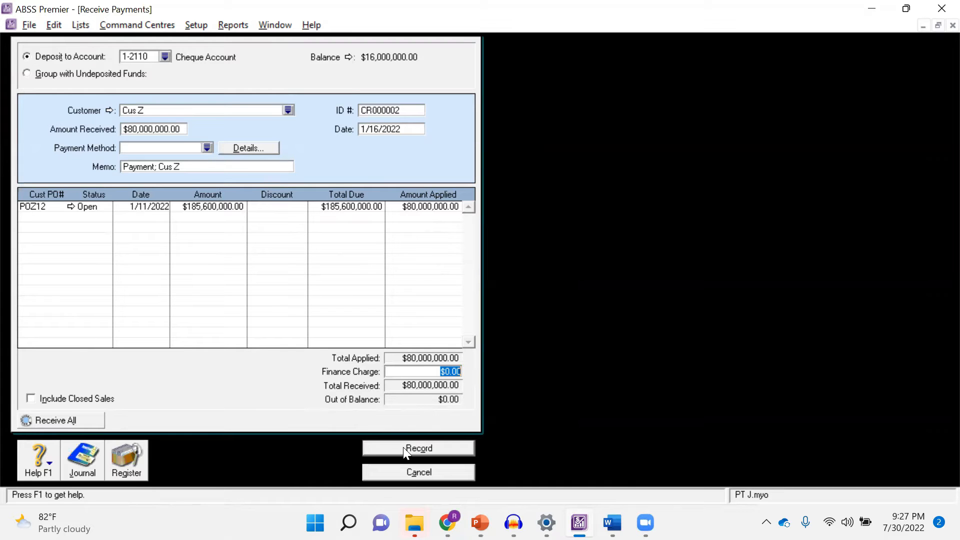
{"action": "left_click", "coordinate": [429, 446]}
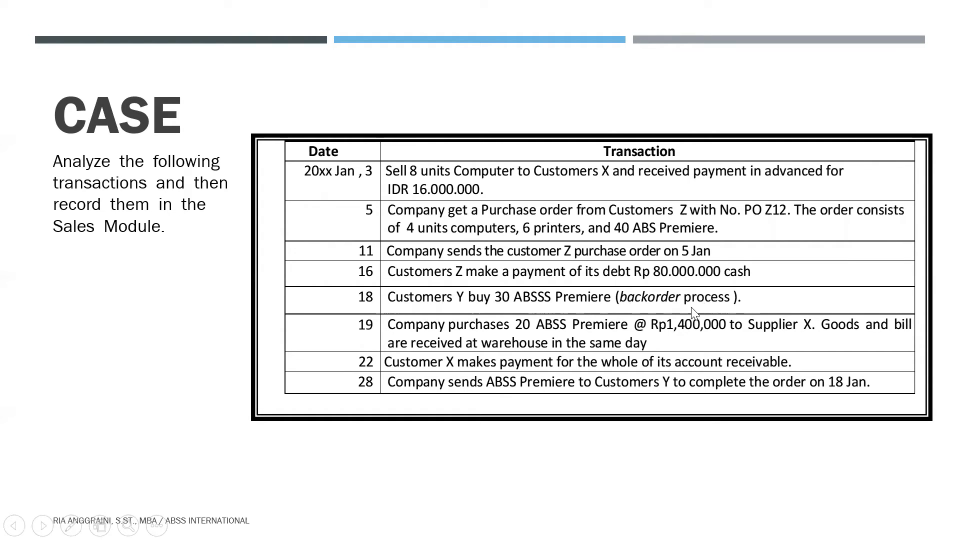
Start a new sales invoice for Cus Y for the 18 January transaction on the case slide
{"action": "key", "text": "alt+Tab"}
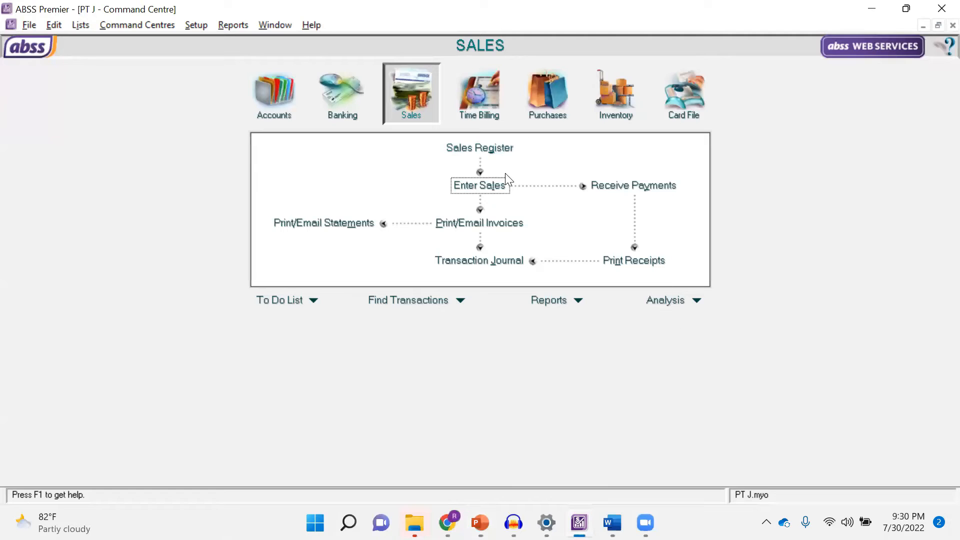
{"action": "left_click", "coordinate": [489, 186]}
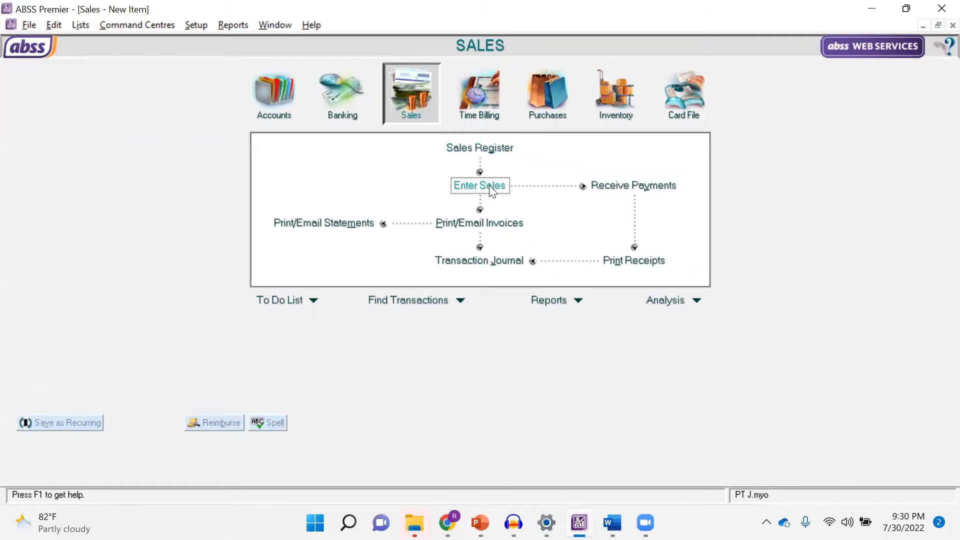
{"action": "left_click", "coordinate": [247, 63]}
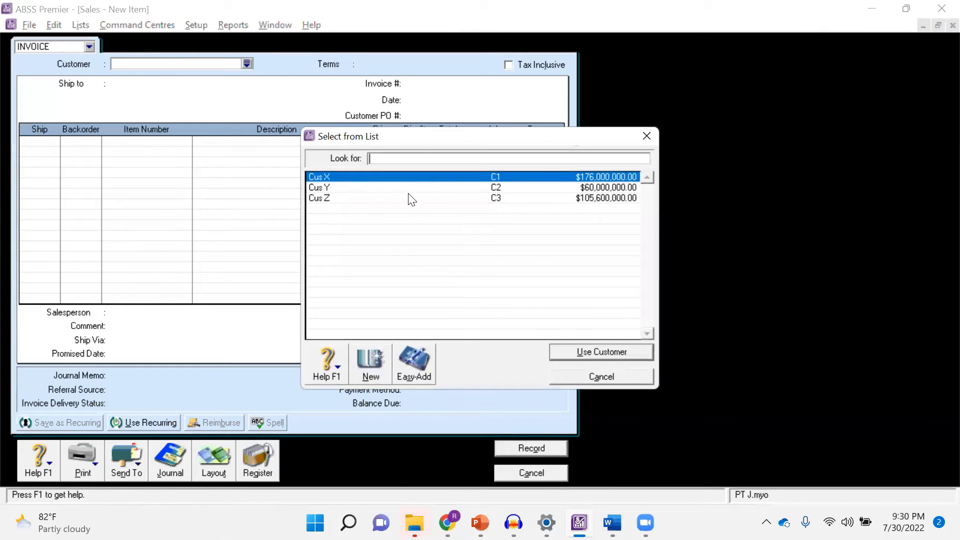
{"action": "key", "text": "alt+Tab"}
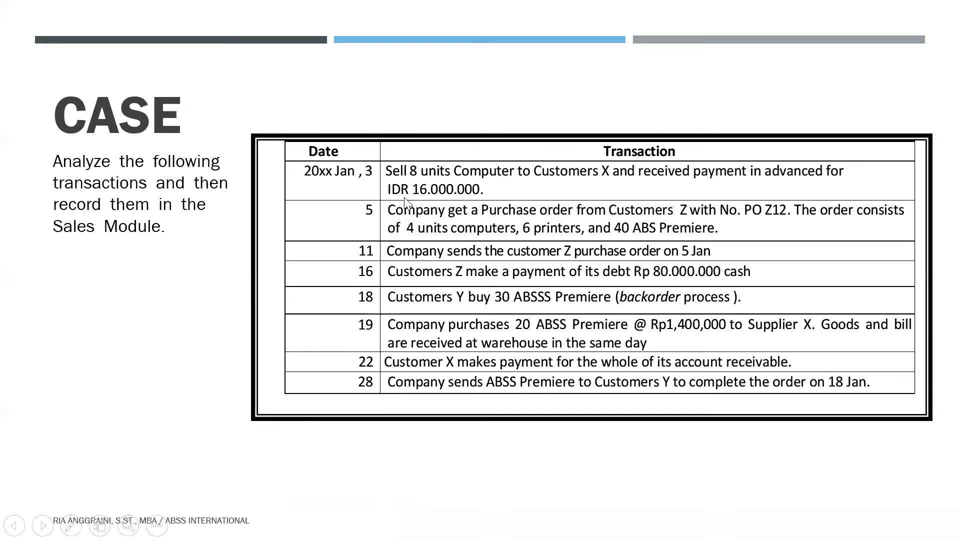
{"action": "key", "text": "alt+Tab"}
{"action": "double_click", "coordinate": [373, 184]}
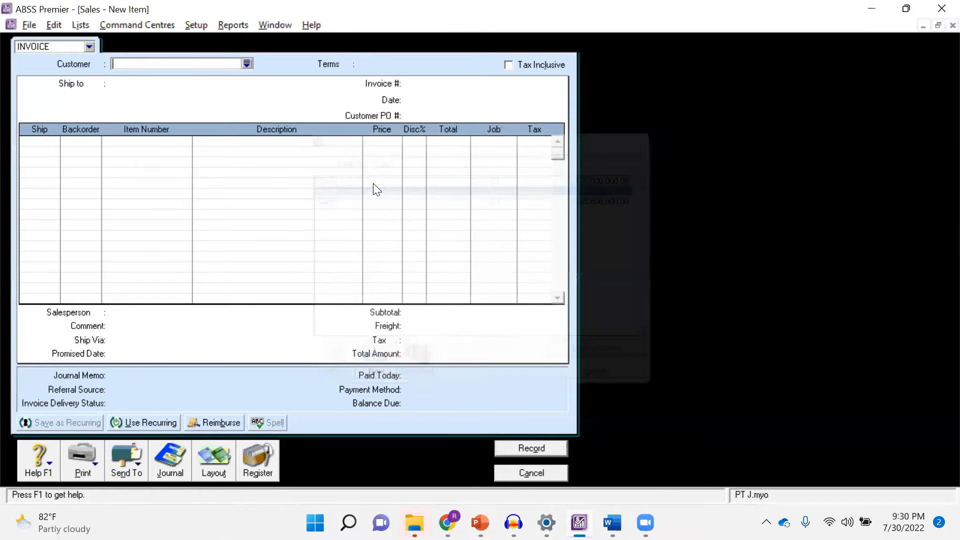
{"action": "key", "text": "alt+Tab"}
{"action": "key", "text": "alt+Tab"}
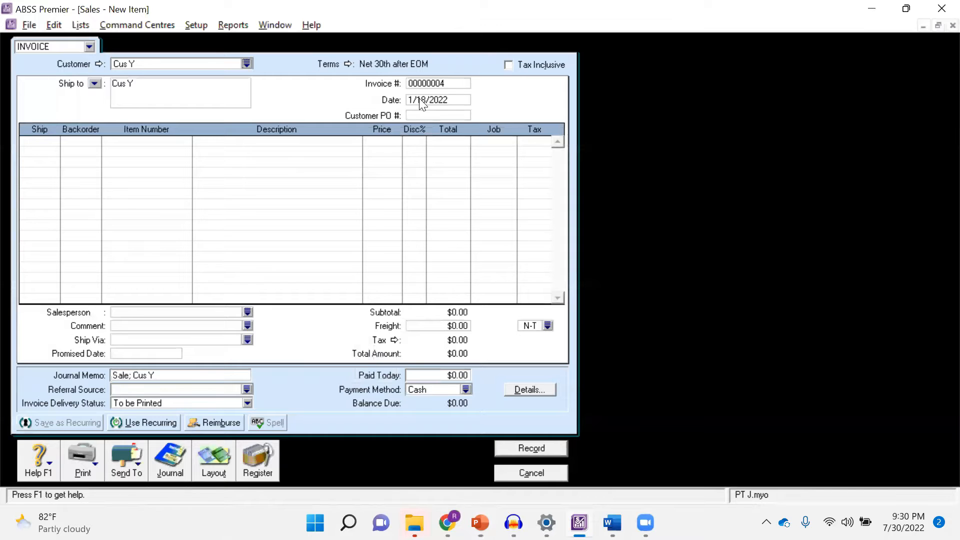
Add 30 units of item BD3 ABSS Premier to the Cus Y invoice
{"action": "left_click", "coordinate": [40, 142]}
{"action": "left_click", "coordinate": [40, 142]}
{"action": "type", "text": "30"}
{"action": "key", "text": "Tab"}
{"action": "key", "text": "Tab"}
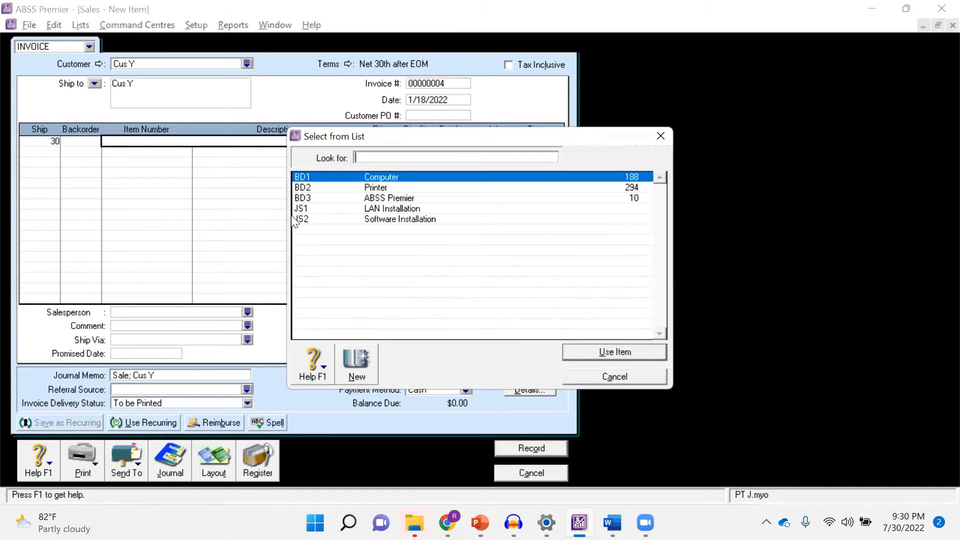
{"action": "double_click", "coordinate": [359, 198]}
{"action": "key", "text": "Tab"}
{"action": "key", "text": "Tab"}
{"action": "key", "text": "Tab"}
{"action": "key", "text": "Tab"}
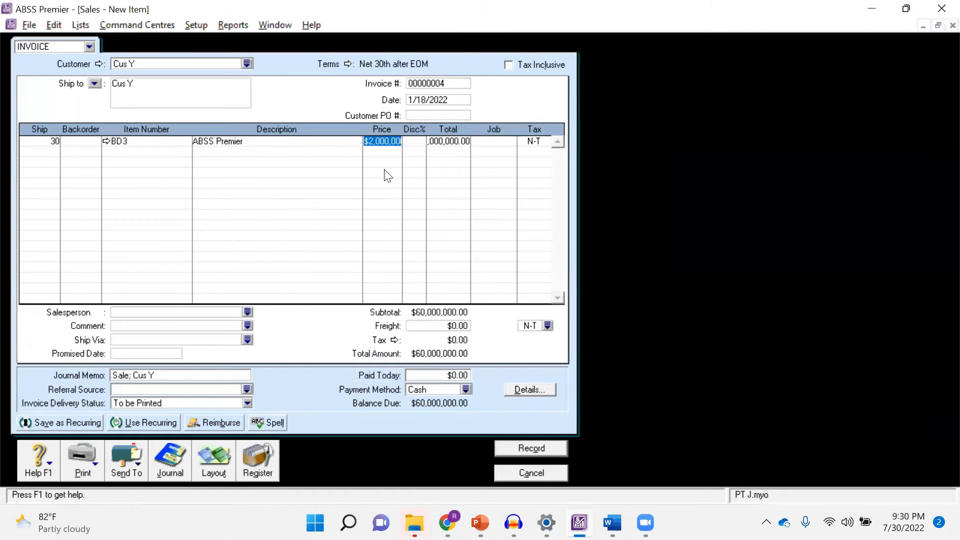
Backorder the 20 missing units of BD3 ABSS Premier on the Cus Y invoice and review its transaction recap
{"action": "left_click", "coordinate": [534, 449]}
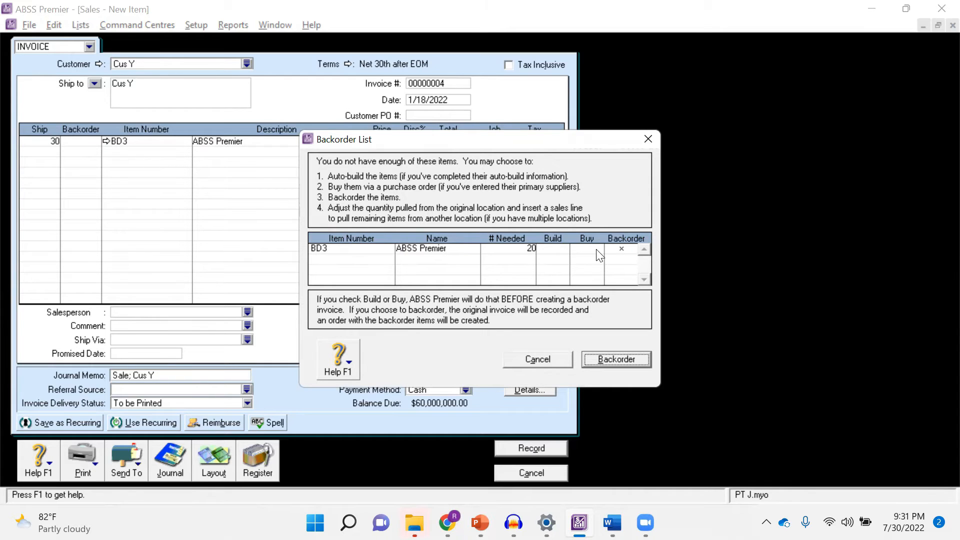
{"action": "left_click", "coordinate": [609, 356]}
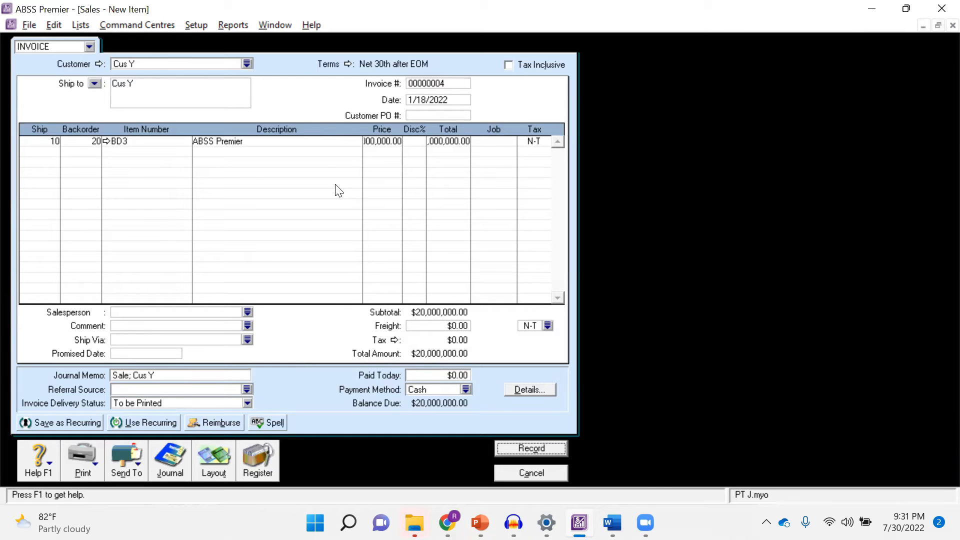
{"action": "key", "text": "ctrl+r"}
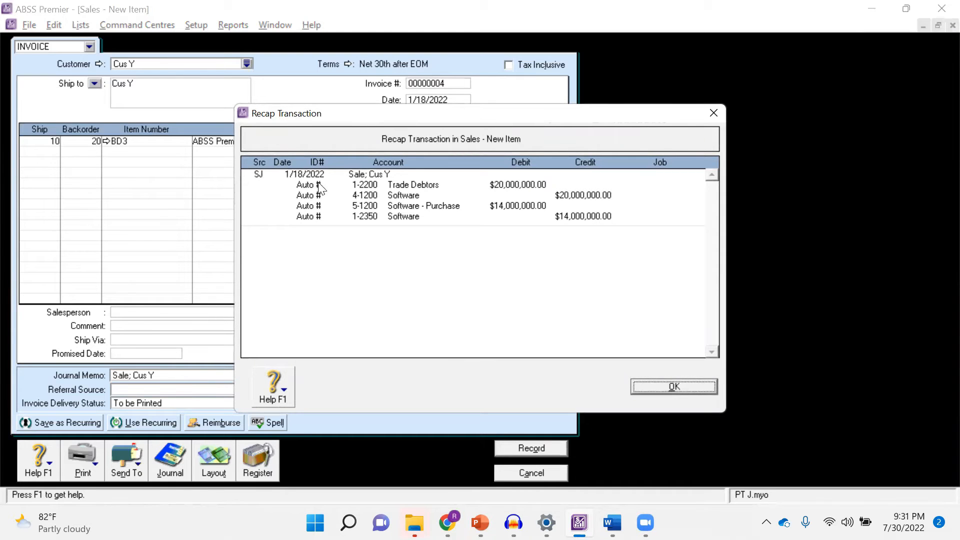
{"action": "left_click", "coordinate": [675, 388]}
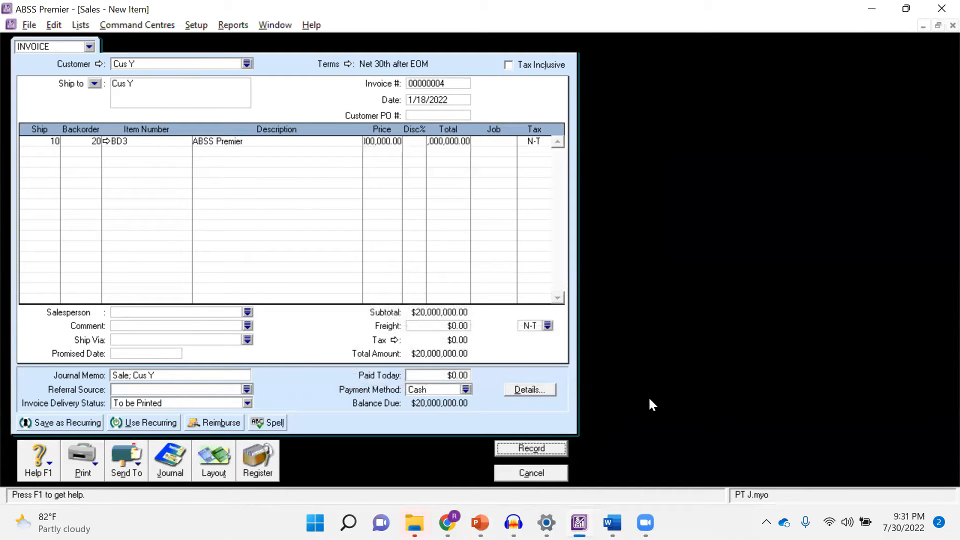
Record the Cus Y invoice with its backorder and return to the Sales command centre
{"action": "left_click", "coordinate": [543, 447]}
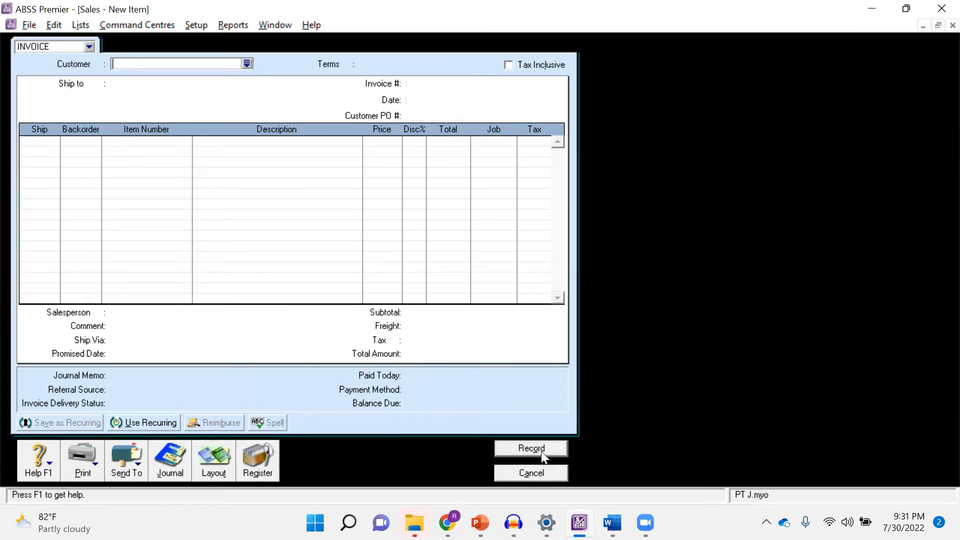
{"action": "left_click", "coordinate": [532, 473]}
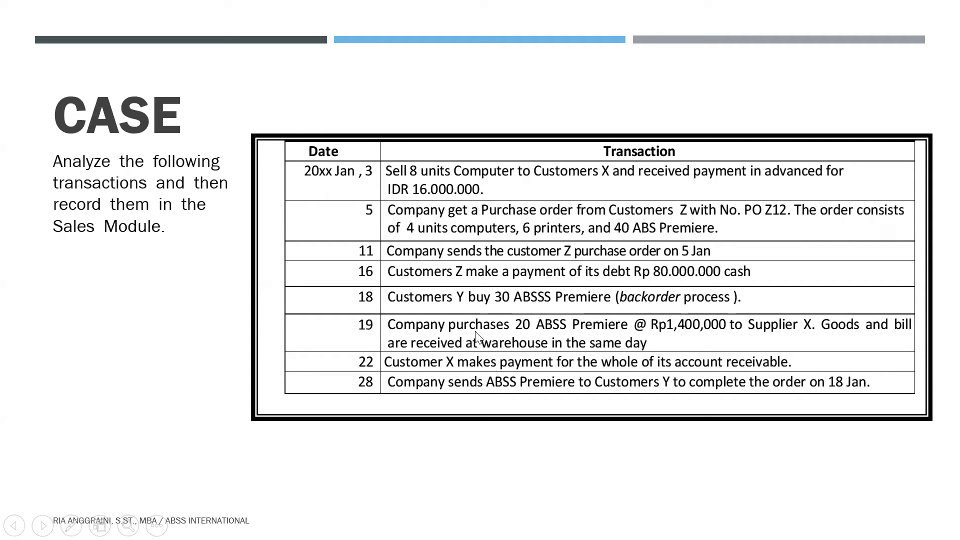
{"action": "key", "text": "alt+Tab"}
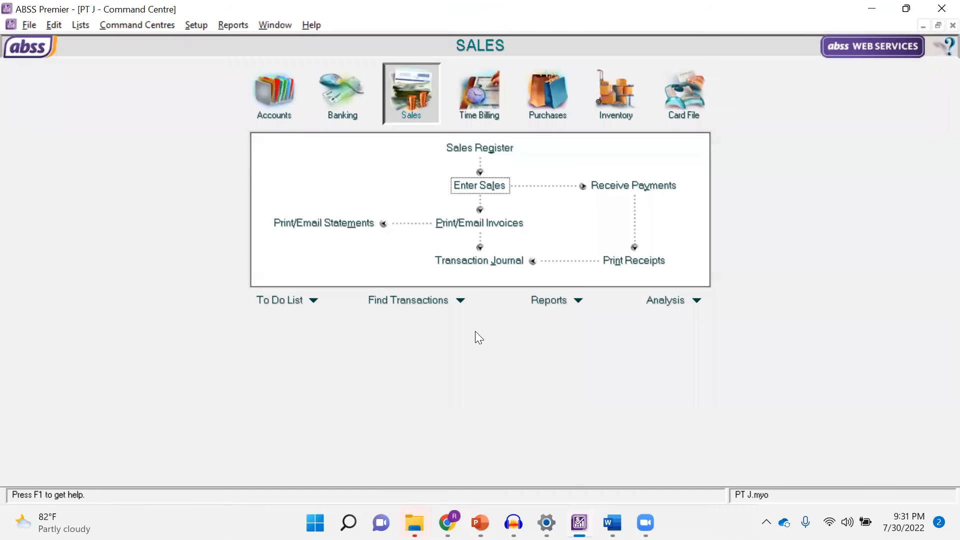
Start a new purchase bill for supplier Soup X, following the 19 January transaction on the case slide
{"action": "left_click", "coordinate": [544, 92]}
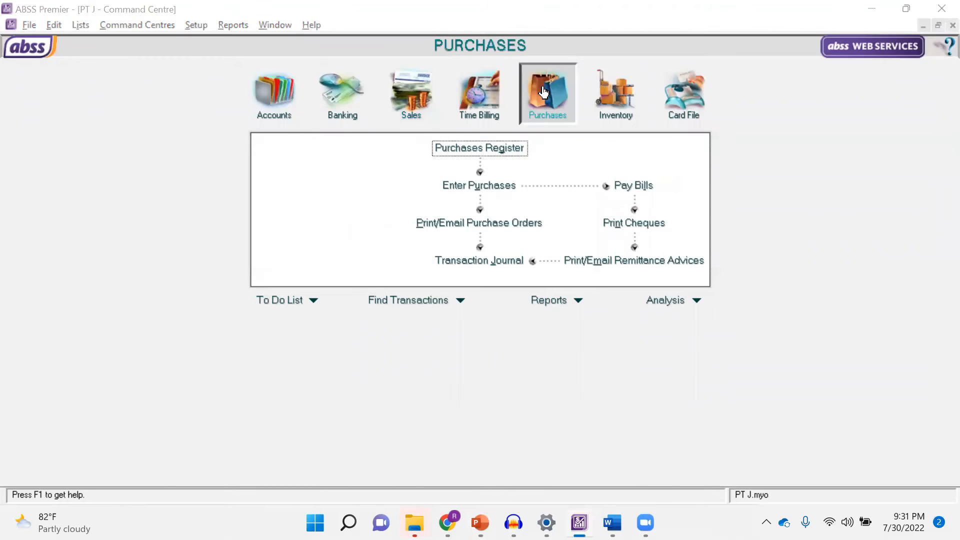
{"action": "key", "text": "alt+Tab"}
{"action": "key", "text": "alt+Tab"}
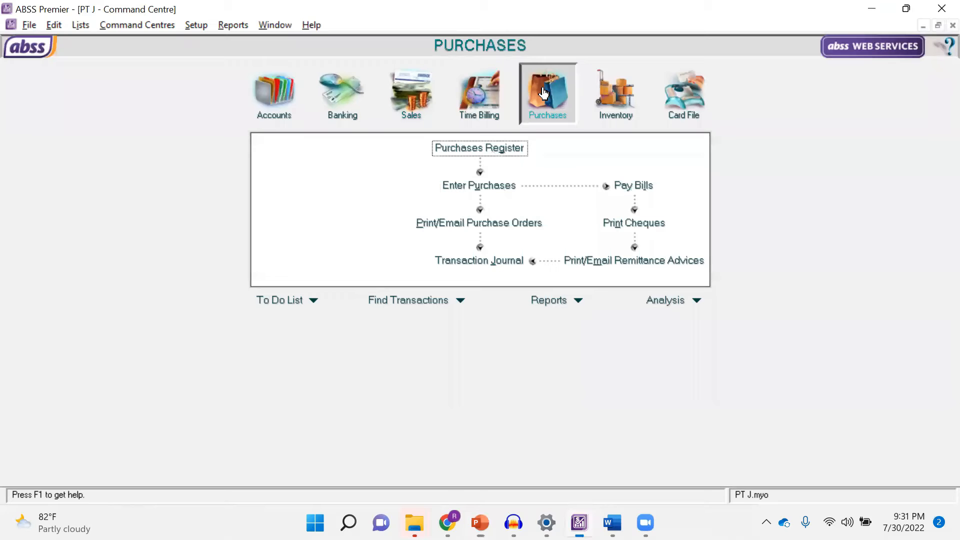
{"action": "left_click", "coordinate": [496, 192]}
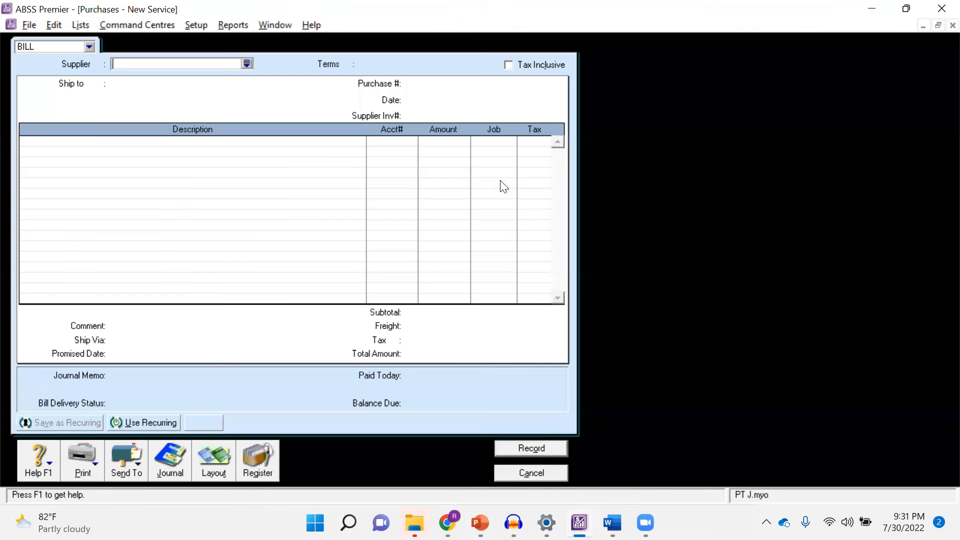
{"action": "key", "text": "alt+Tab"}
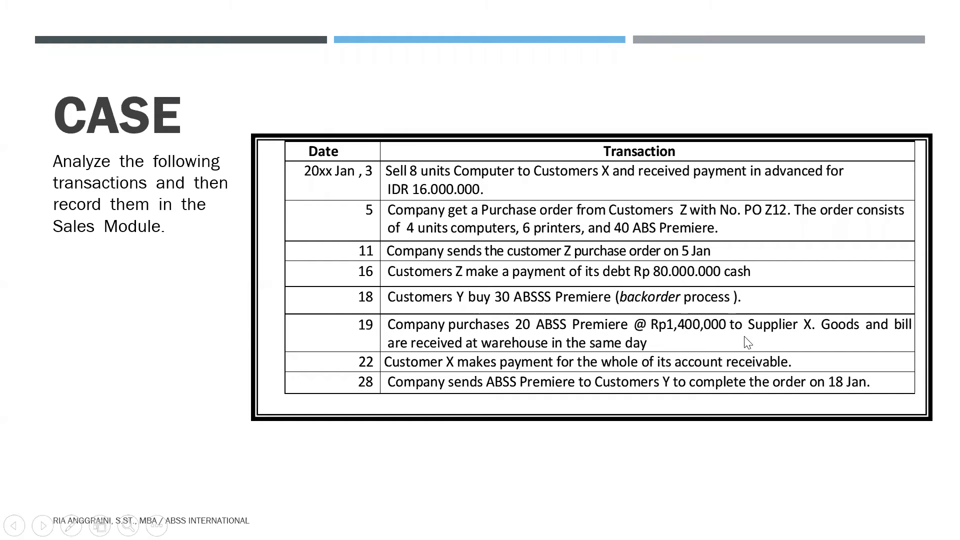
{"action": "key", "text": "alt+Tab"}
{"action": "left_click", "coordinate": [247, 64]}
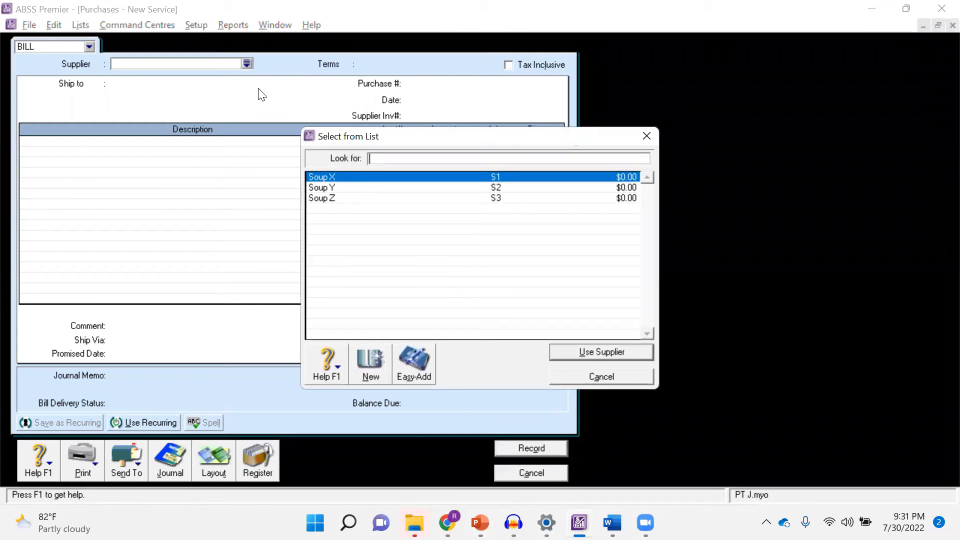
{"action": "double_click", "coordinate": [361, 176]}
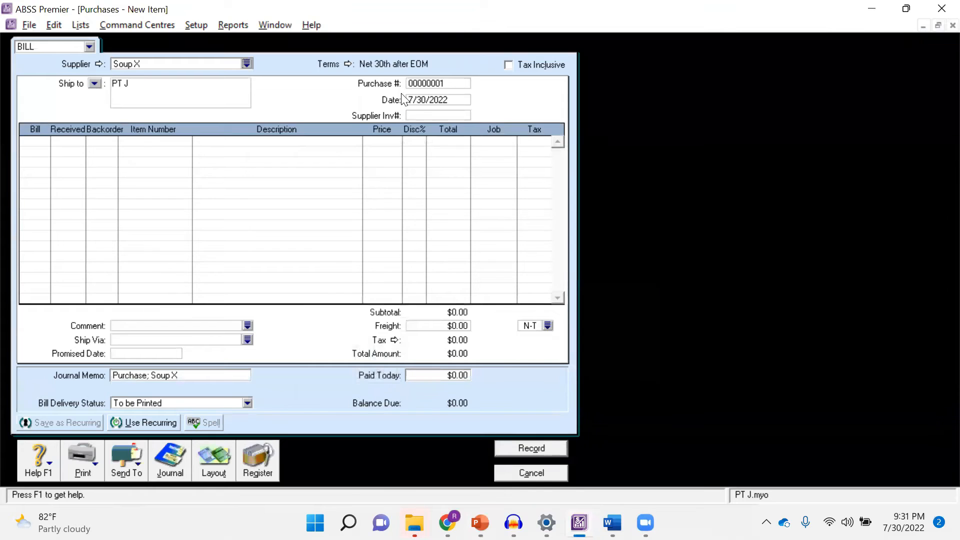
Date the Soup X bill 1/19/2022, as given in the case
{"action": "key", "text": "alt+Tab"}
Enter 20 billed and received units of item BD3 ABSS Premier on the Soup X bill
{"action": "key", "text": "alt+Tab"}
{"action": "left_click", "coordinate": [425, 100]}
{"action": "left_click", "coordinate": [425, 100]}
{"action": "key", "text": "BackSpace"}
{"action": "key", "text": "BackSpace"}
{"action": "type", "text": "15"}
{"action": "key", "text": "Left"}
{"action": "key", "text": "BackSpace"}
{"action": "type", "text": "1"}
{"action": "key", "text": "Tab"}
{"action": "key", "text": "Tab"}
{"action": "key", "text": "alt+Tab"}
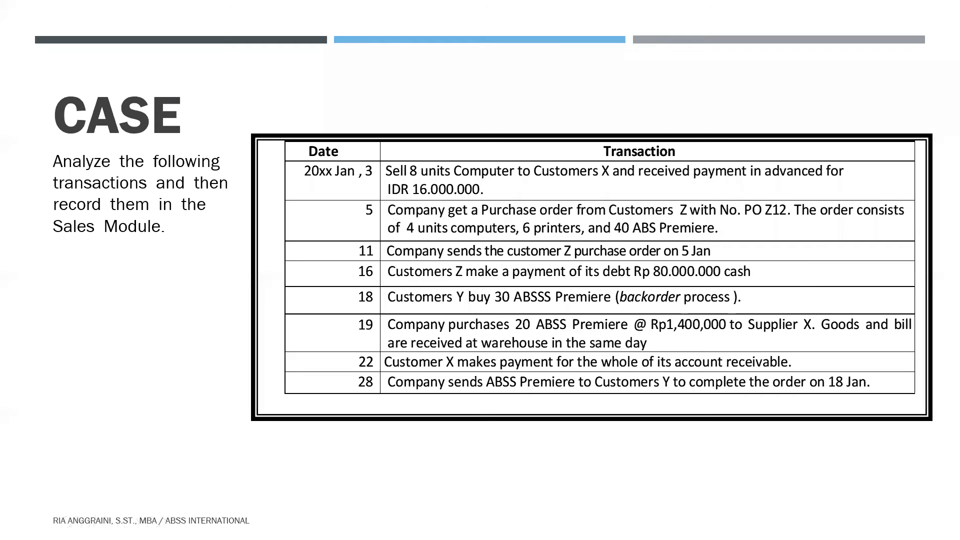
{"action": "key", "text": "alt+Tab"}
{"action": "type", "text": "20"}
{"action": "key", "text": "Tab"}
{"action": "key", "text": "Tab"}
{"action": "key", "text": "alt+Tab"}
{"action": "key", "text": "alt+Tab"}
{"action": "key", "text": "Tab"}
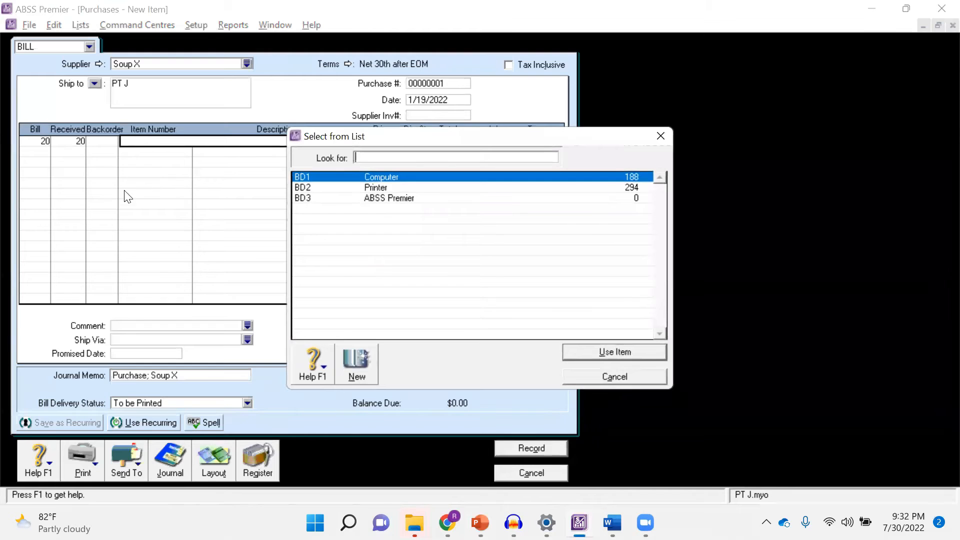
{"action": "double_click", "coordinate": [368, 198]}
{"action": "key", "text": "Tab"}
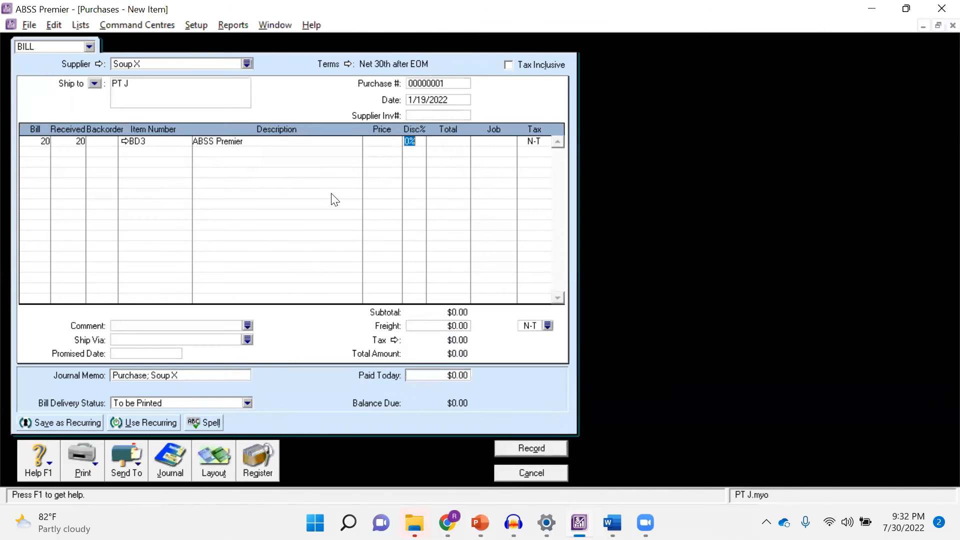
Set the ABSS Premier unit price on the bill to 1,400,000, as stated on the case slide
{"action": "left_click", "coordinate": [374, 142]}
{"action": "key", "text": "alt+Tab"}
{"action": "key", "text": "alt+Tab"}
{"action": "type", "text": "1.40000"}
{"action": "key", "text": "BackSpace"}
{"action": "key", "text": "BackSpace"}
{"action": "key", "text": "BackSpace"}
{"action": "key", "text": "BackSpace"}
{"action": "key", "text": "BackSpace"}
{"action": "key", "text": "BackSpace"}
{"action": "type", "text": "400,000"}
{"action": "key", "text": "Tab"}
{"action": "left_click", "coordinate": [373, 145]}
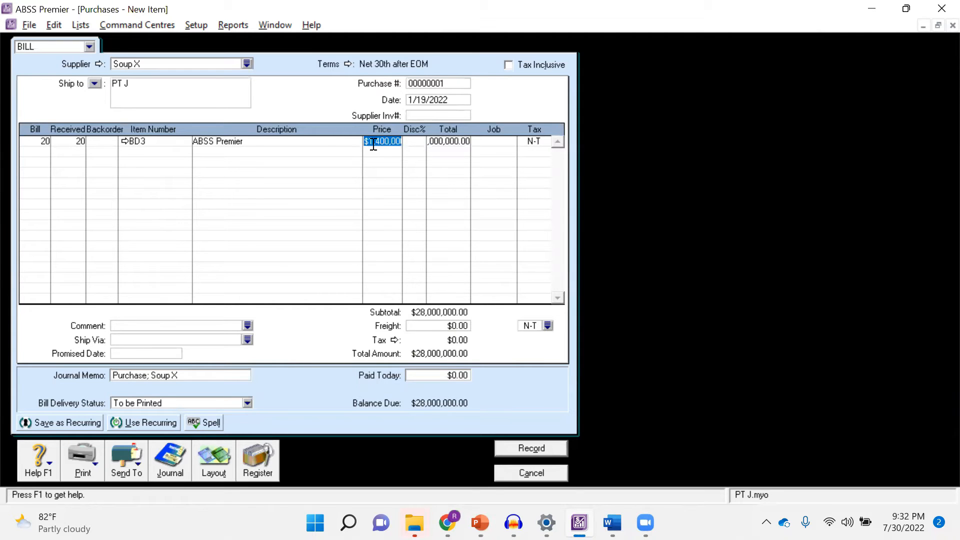
{"action": "key", "text": "Tab"}
{"action": "key", "text": "Tab"}
{"action": "key", "text": "Tab"}
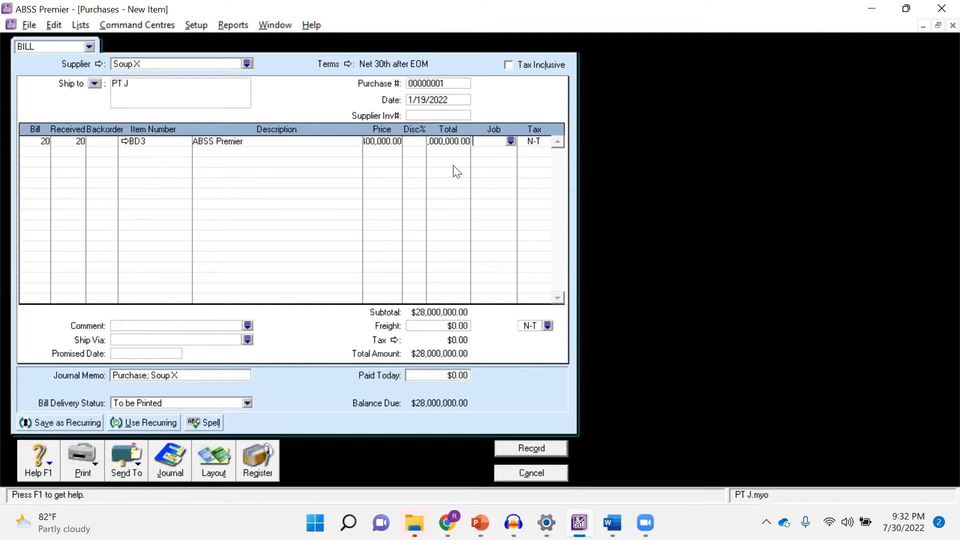